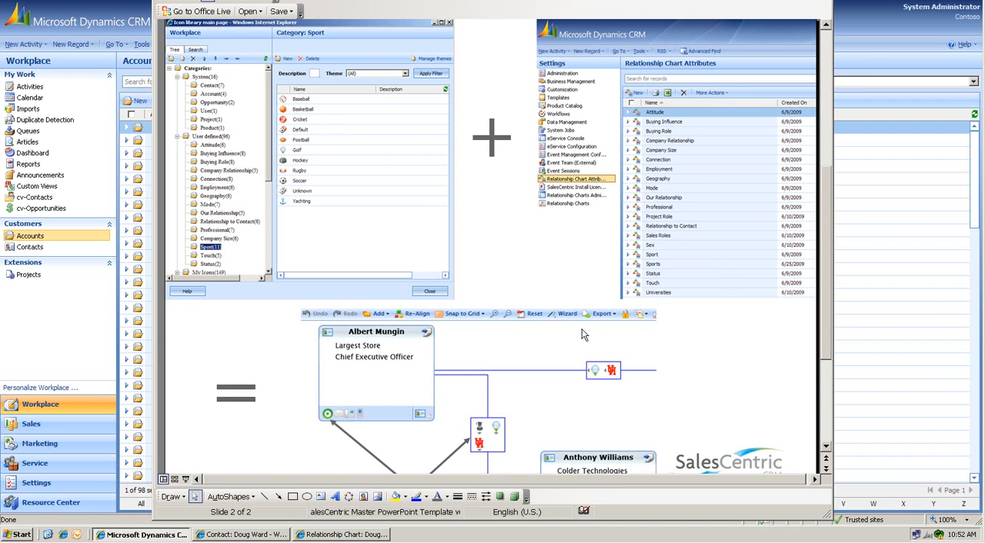
Step: Switch from the slides to the relationship chart and examine the relation icon linking the two contacts
click(867, 45)
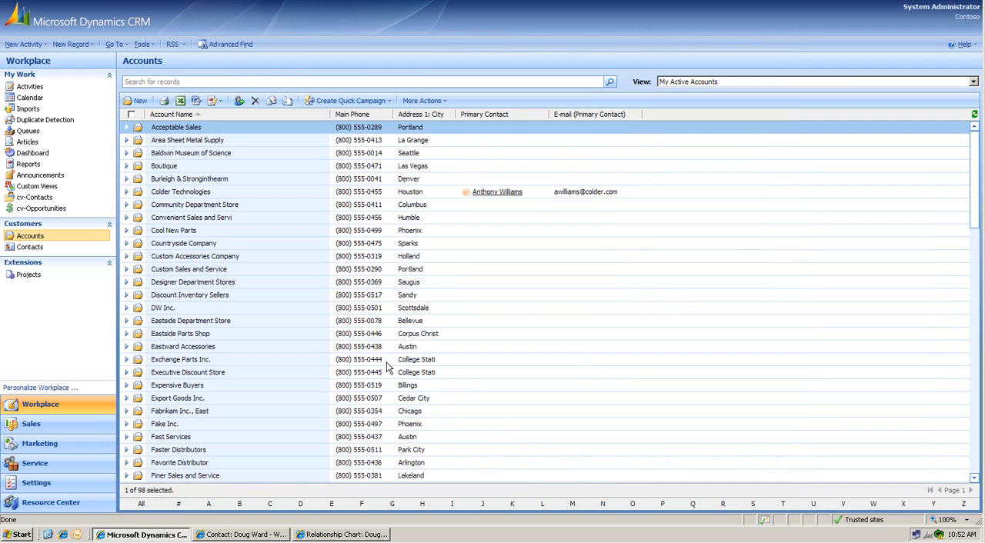
click(348, 535)
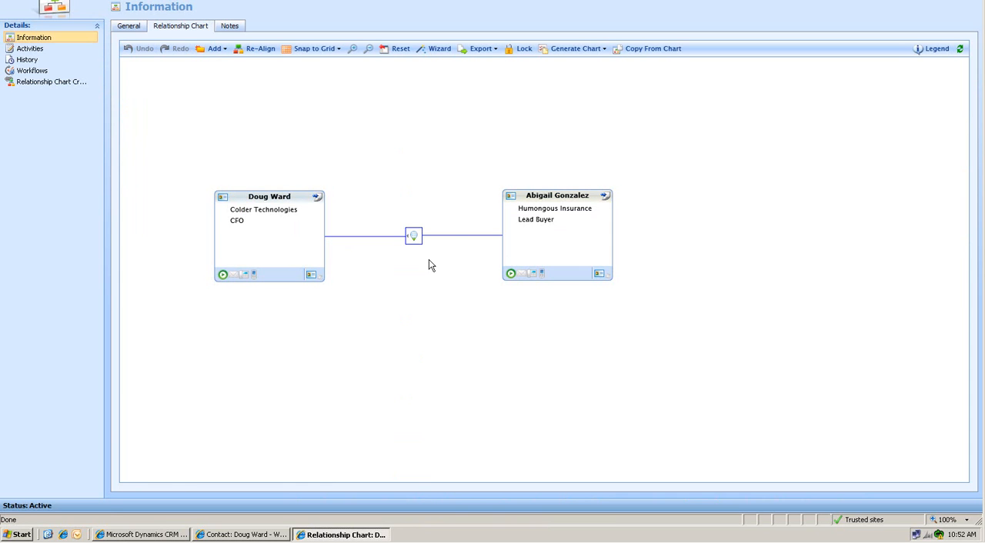
mouse_move(415, 243)
Step: Review the CFO contact's customer relationships, and return to the relationship chart
click(259, 535)
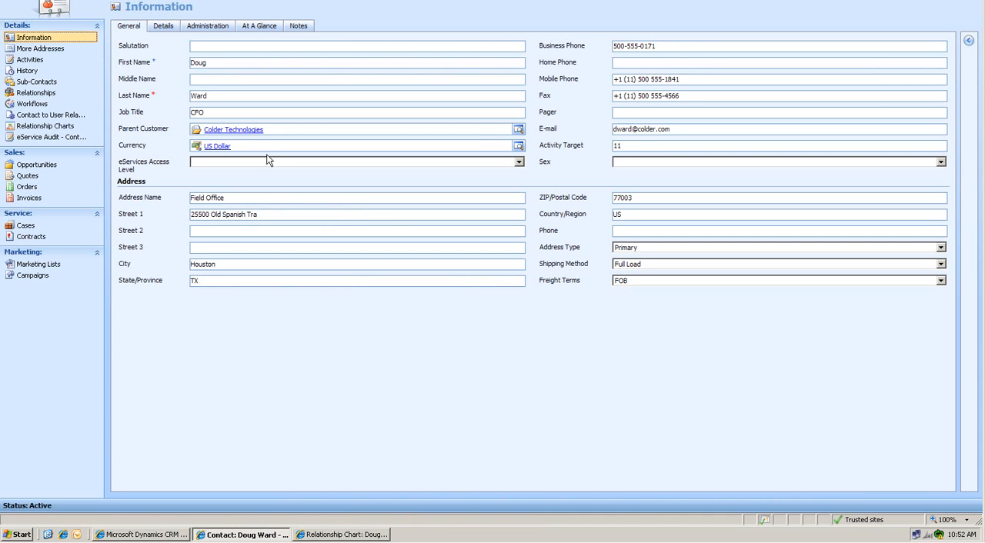
click(36, 92)
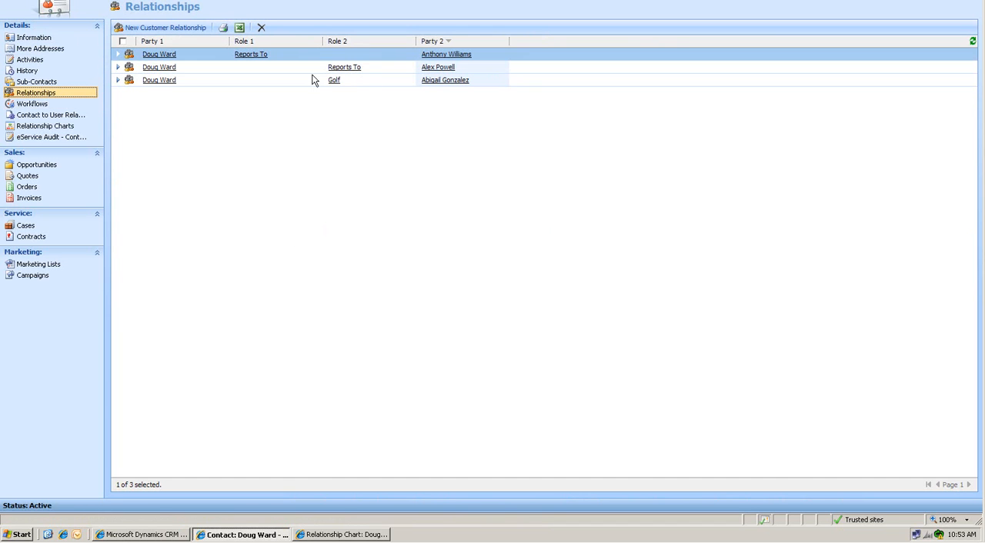
click(344, 534)
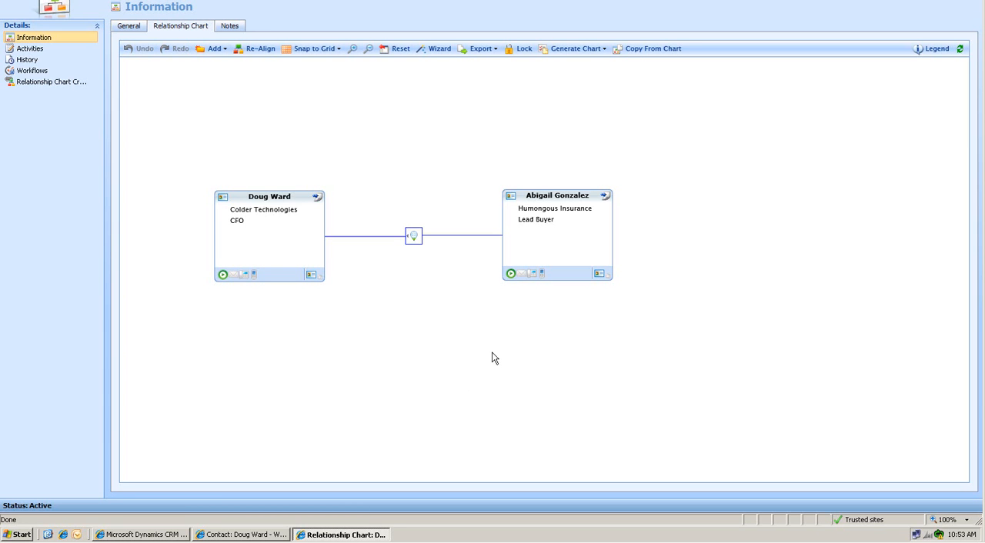
Step: Review the record type availability of the Golf relationship role in the Business Management settings, and close the role
click(157, 534)
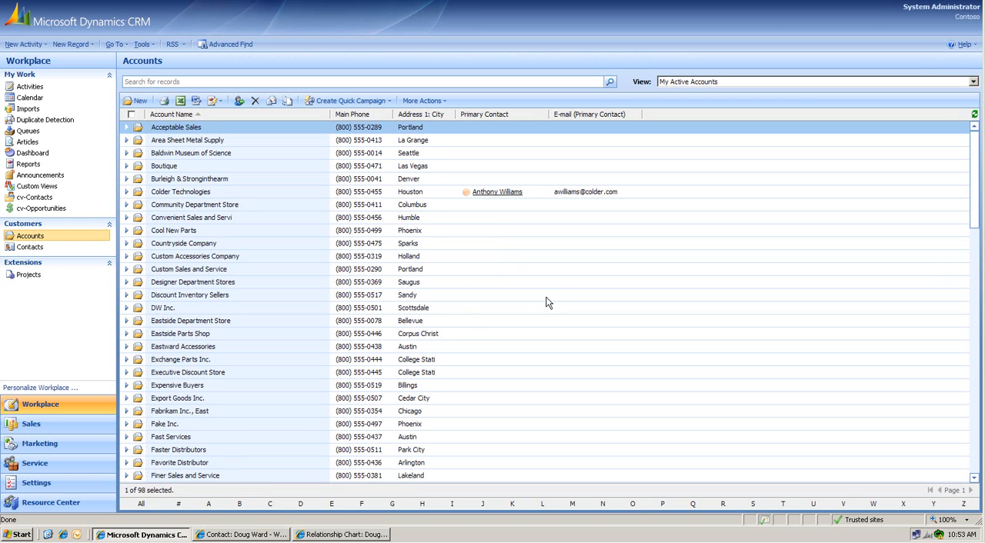
click(48, 481)
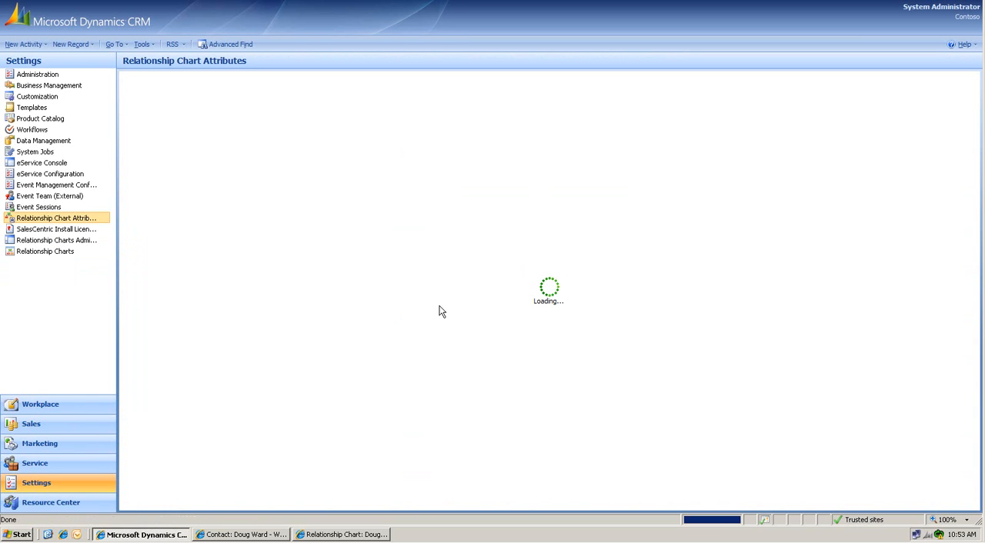
click(61, 92)
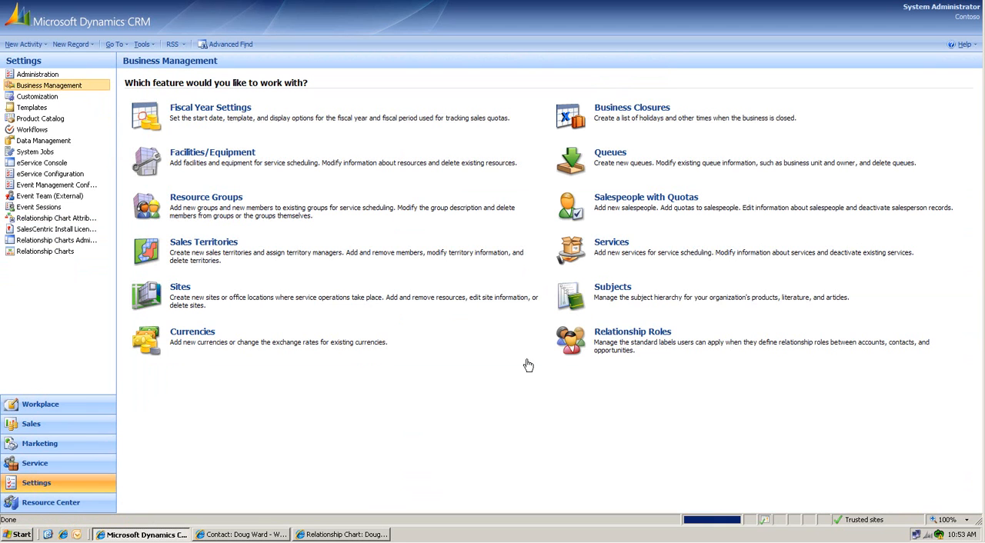
click(621, 335)
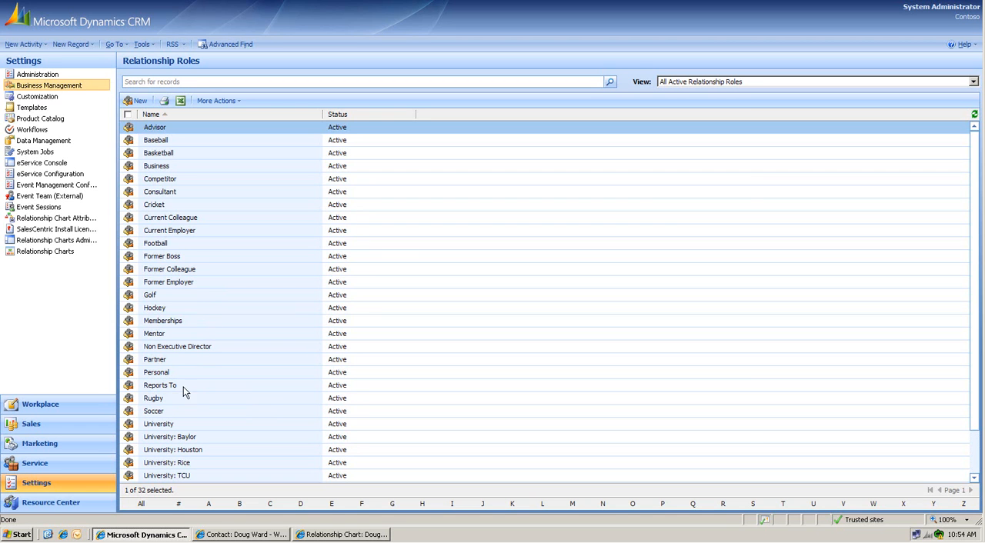
click(174, 297)
double_click(177, 297)
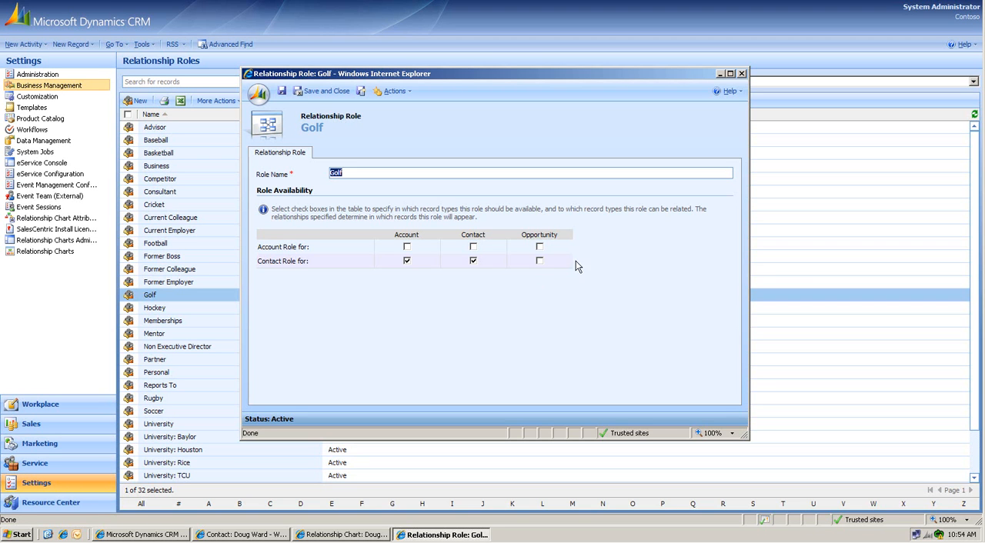
click(741, 73)
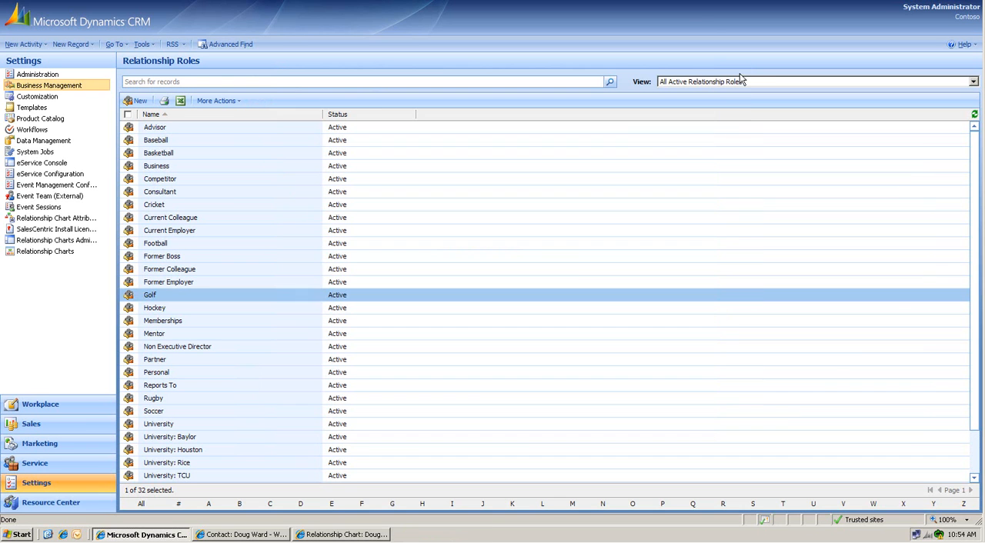
Step: Open the Sport attribute from the Relationship Chart Attributes settings
click(38, 222)
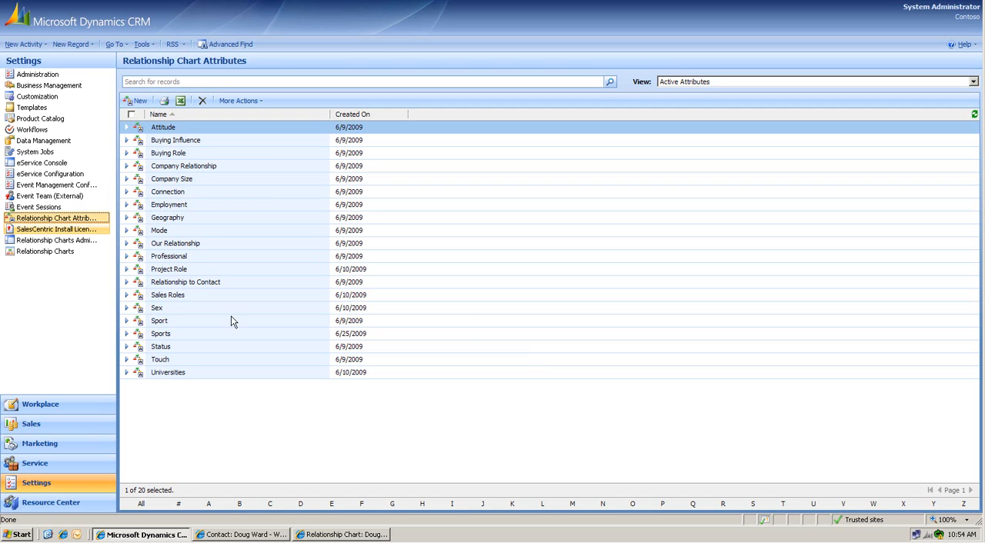
click(172, 323)
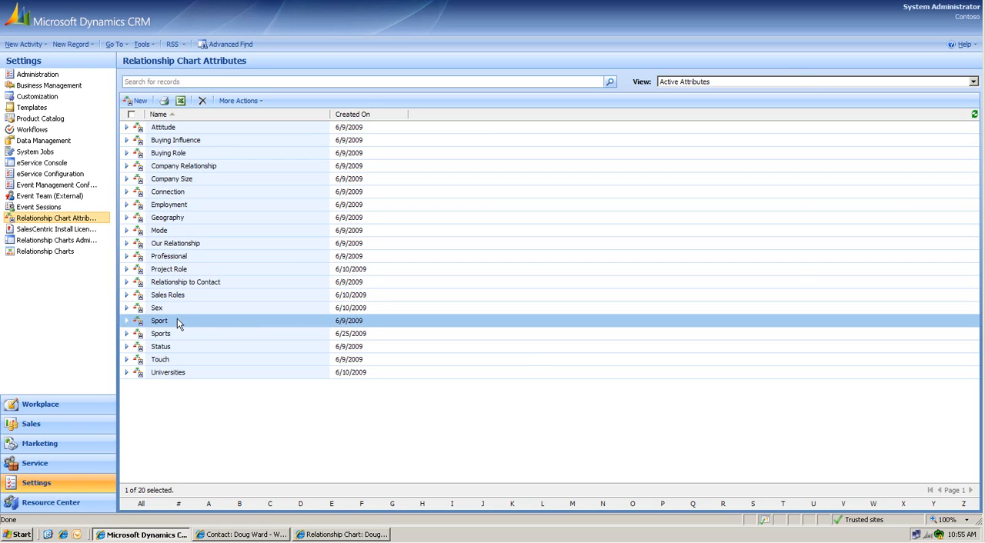
double_click(177, 320)
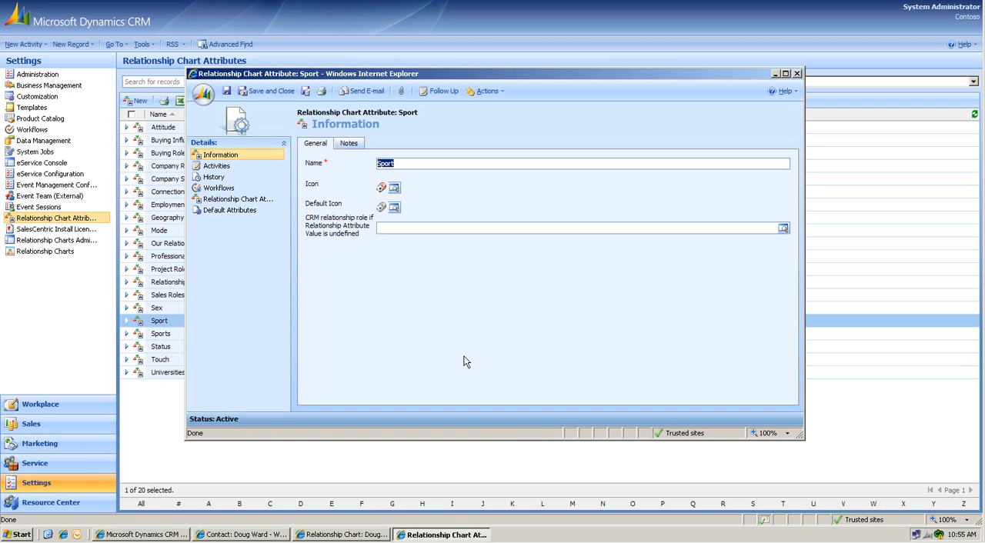
Step: In the relationship chart, view the Sport values that can be set as the relation between the two contacts
click(340, 534)
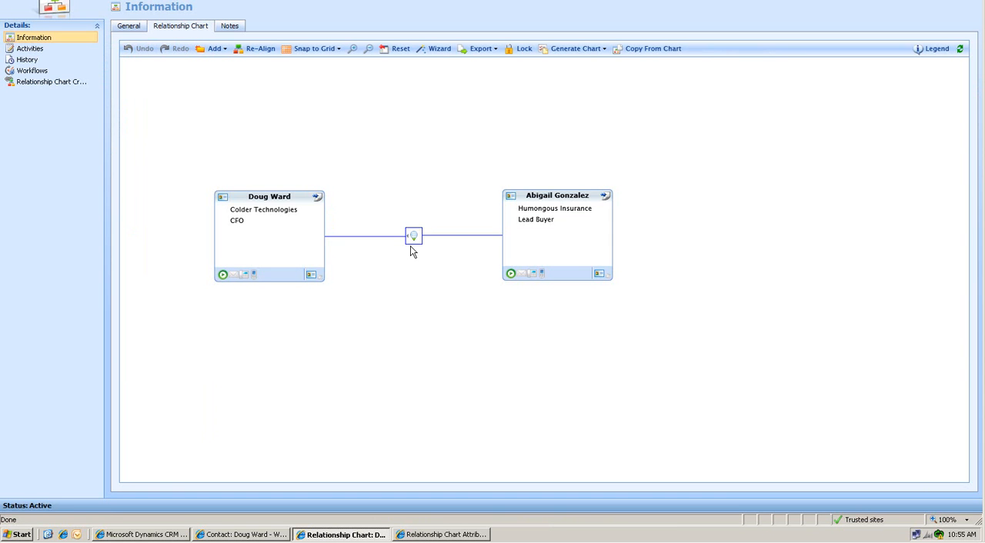
click(413, 244)
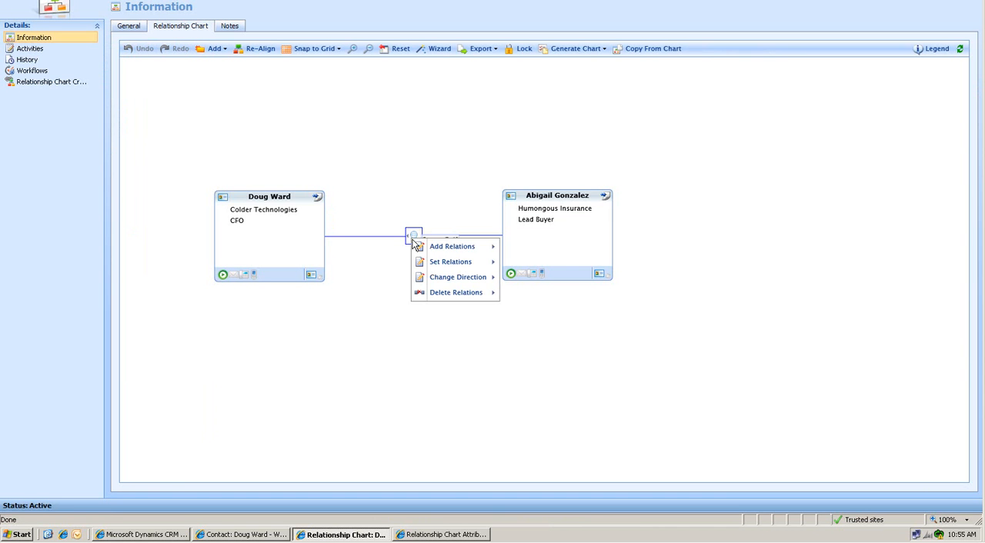
mouse_move(421, 262)
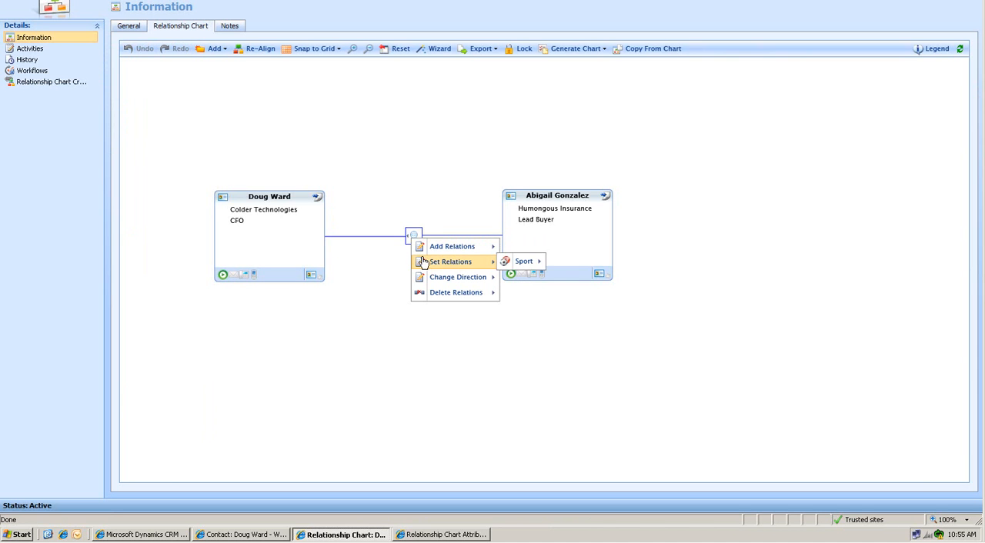
mouse_move(502, 263)
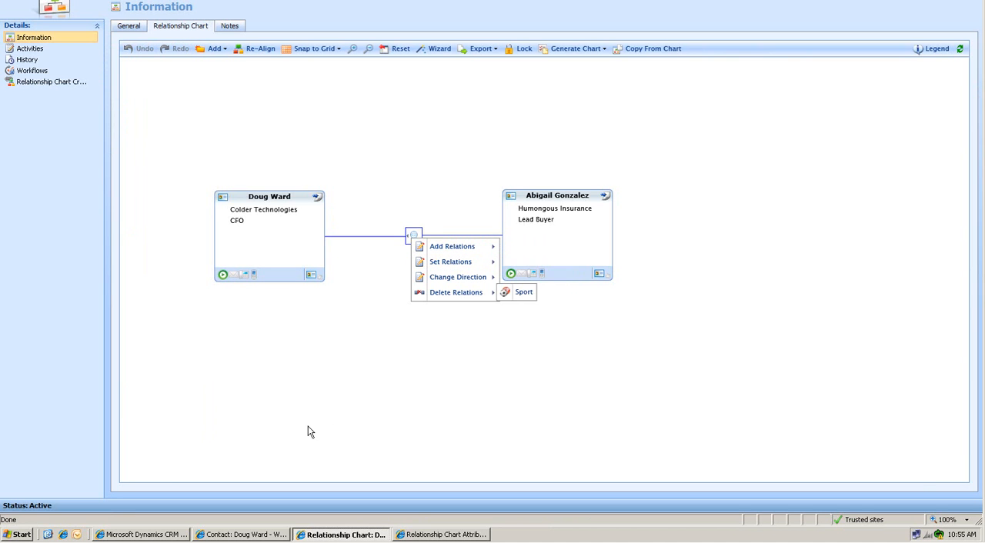
mouse_move(443, 263)
mouse_move(523, 261)
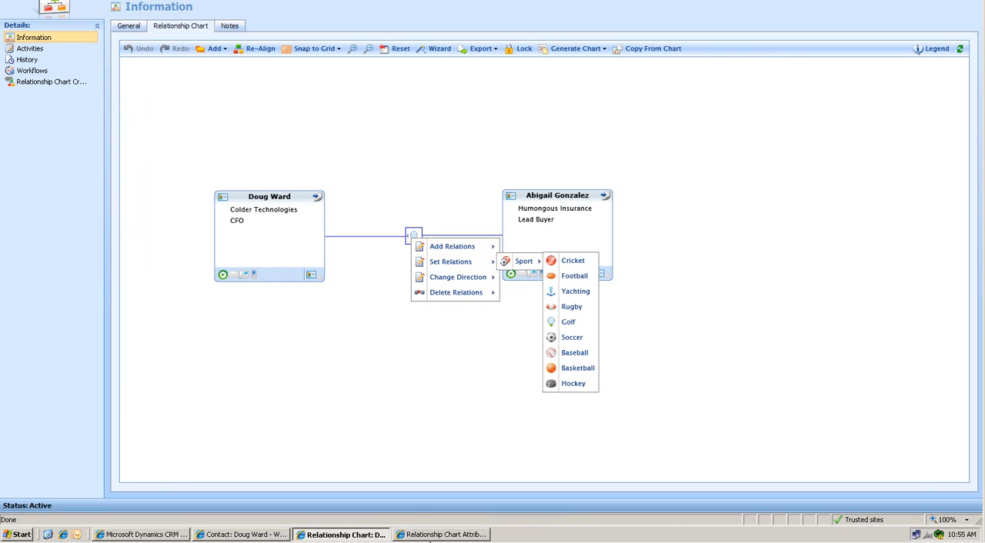
Step: Review the icon and CRM relationship role of the Sport attribute's Golf value, and close both records
click(431, 535)
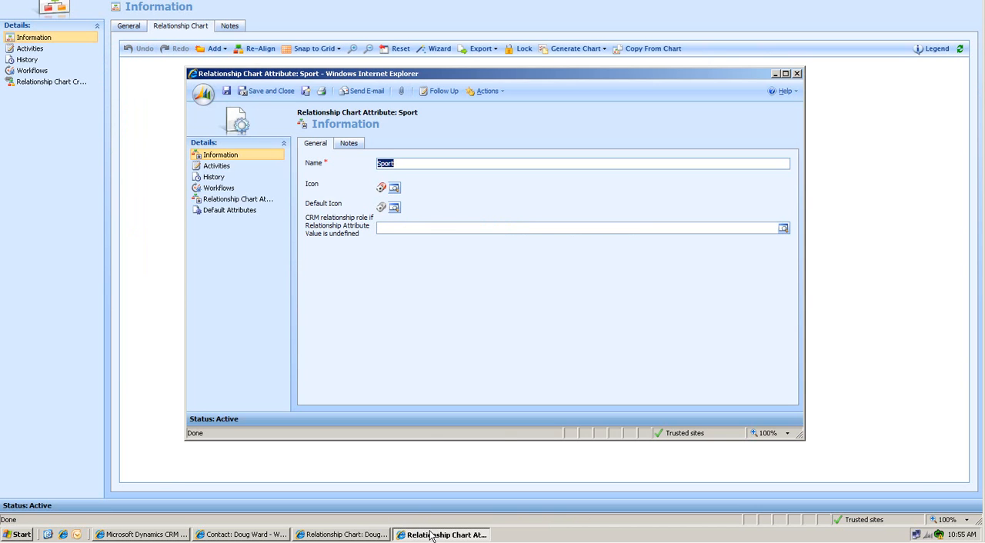
click(238, 199)
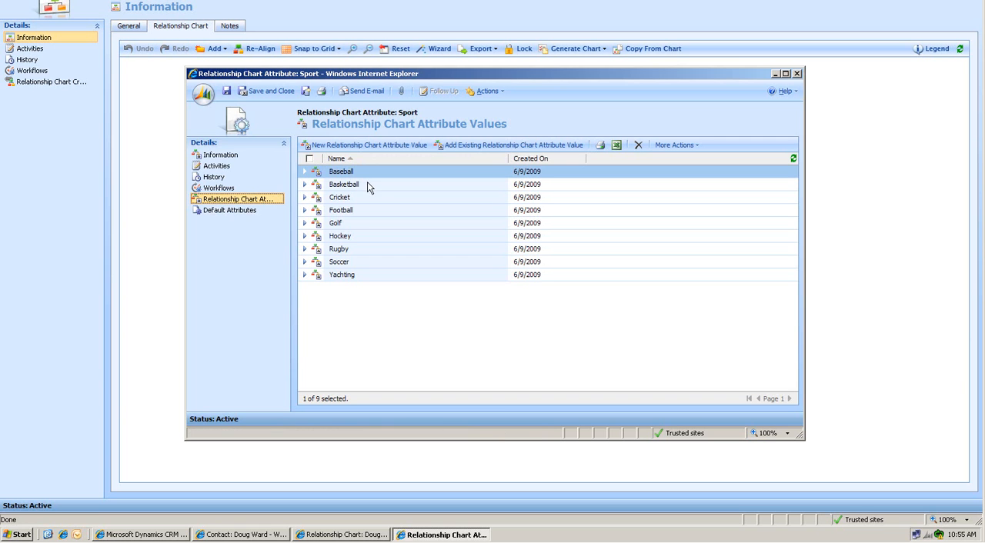
click(362, 225)
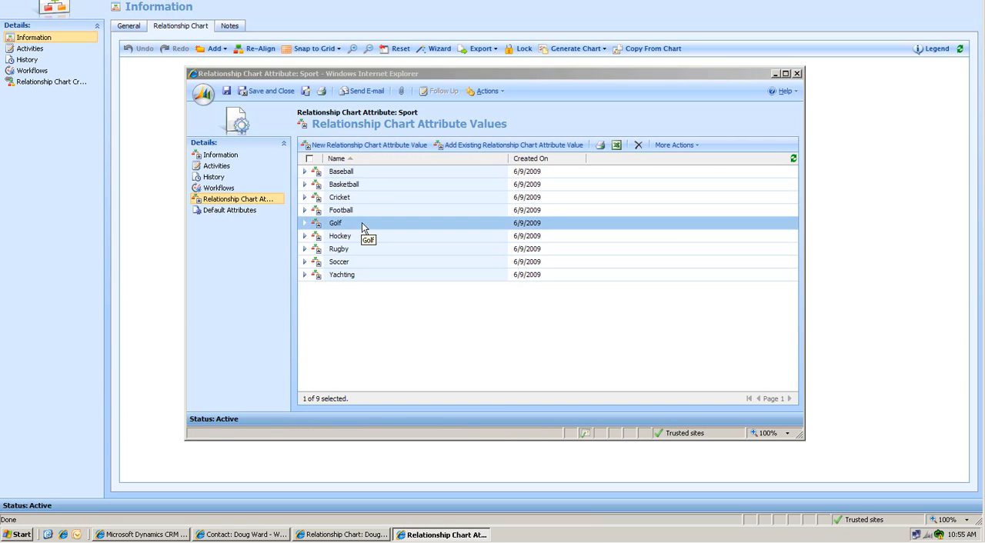
double_click(362, 222)
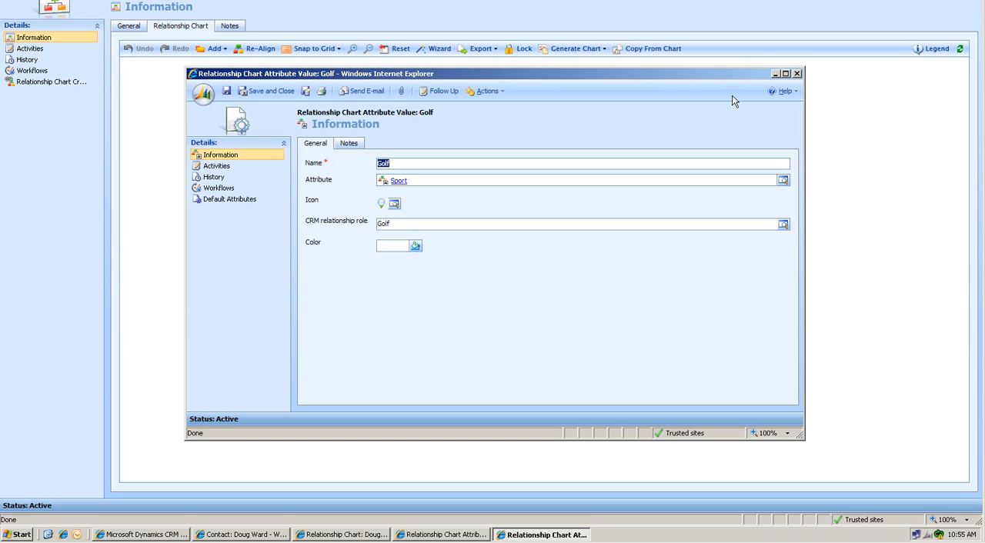
click(796, 74)
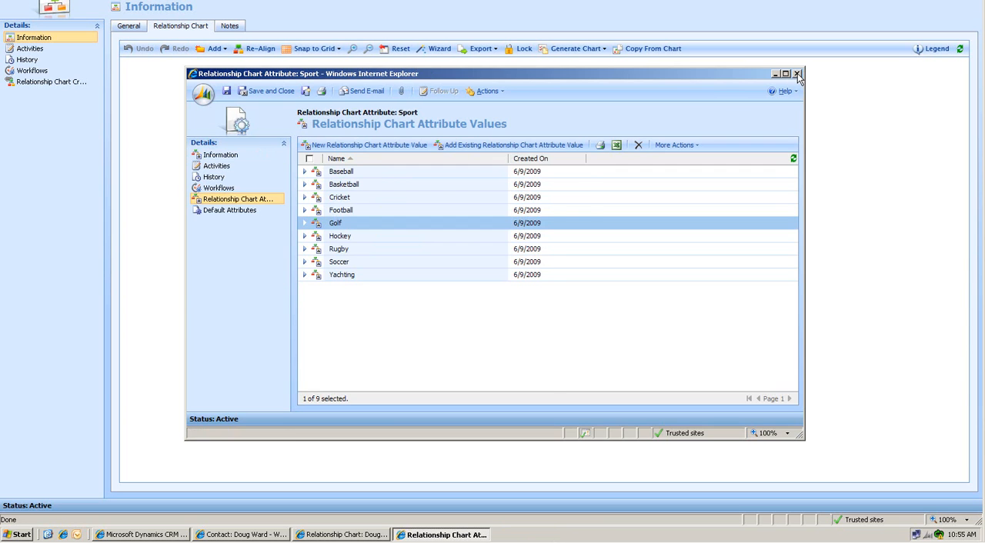
click(797, 74)
click(709, 183)
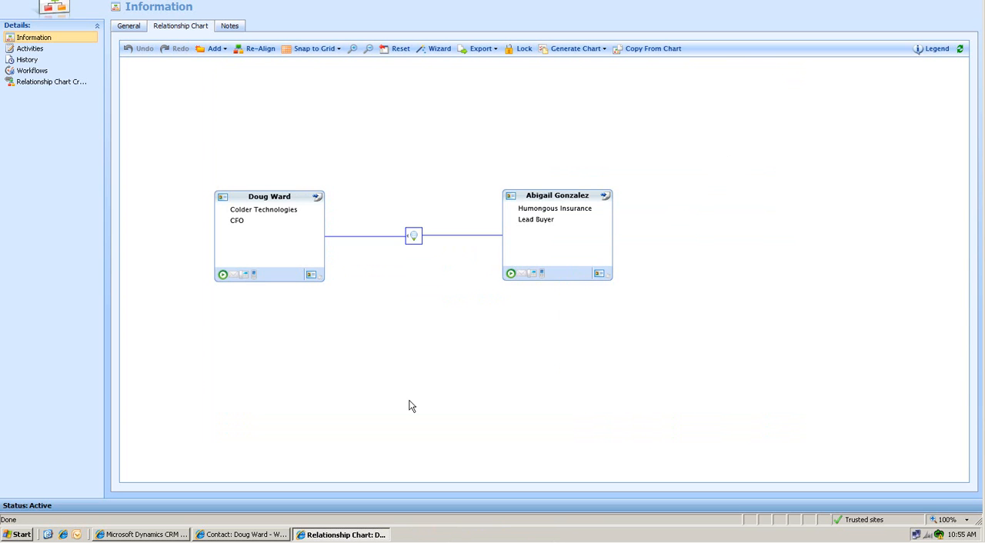
Step: Create a relationship role named Example1, available as a contact role for accounts and contacts, and save it, starting another new role
click(177, 535)
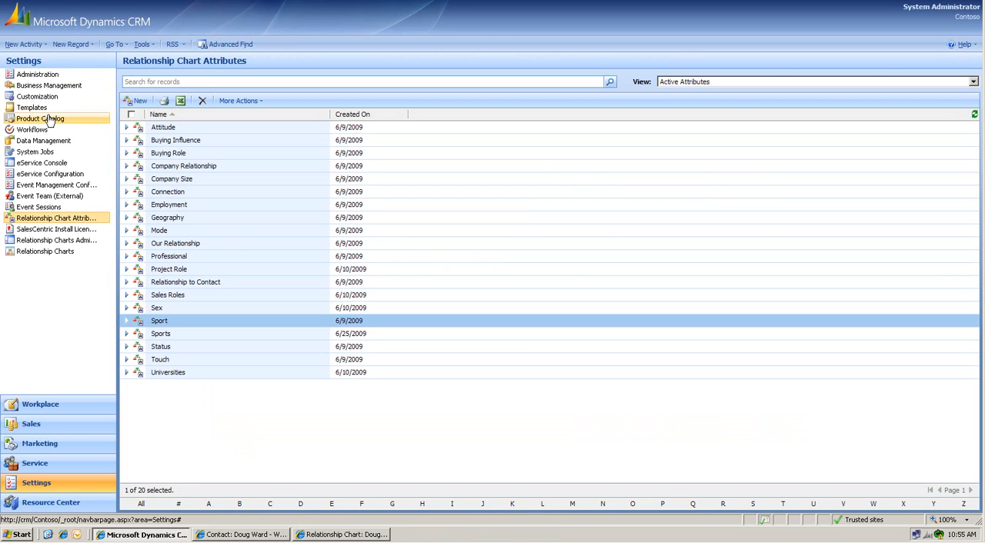
click(51, 86)
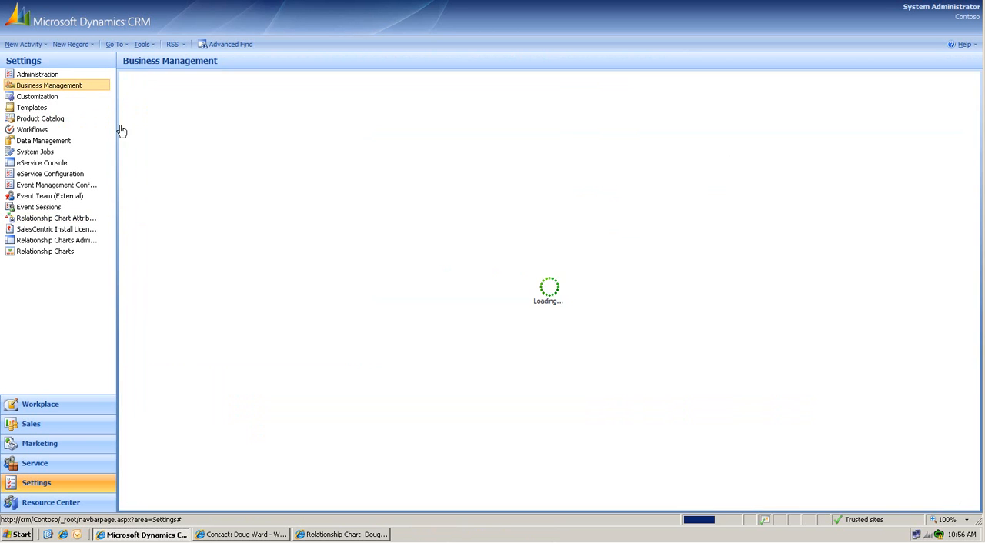
click(616, 335)
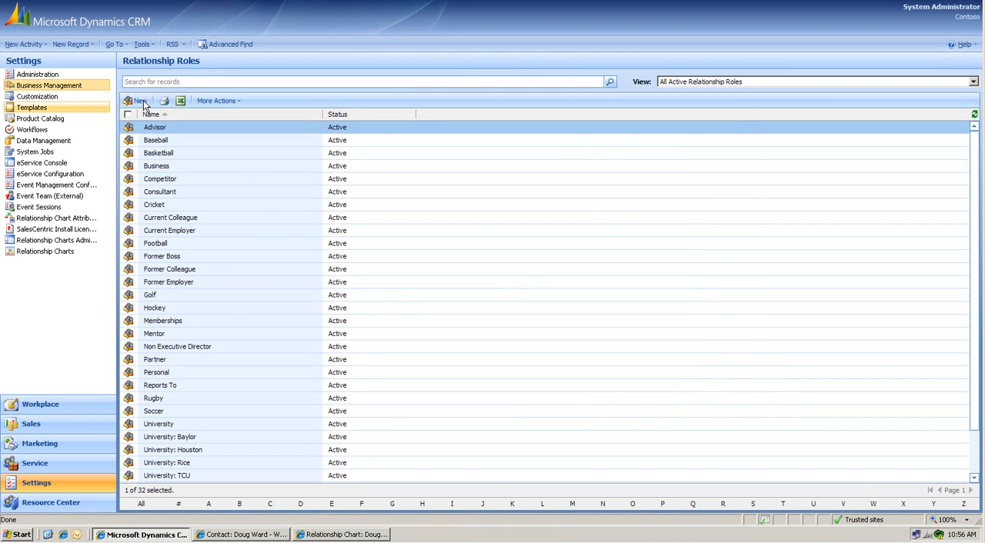
click(140, 101)
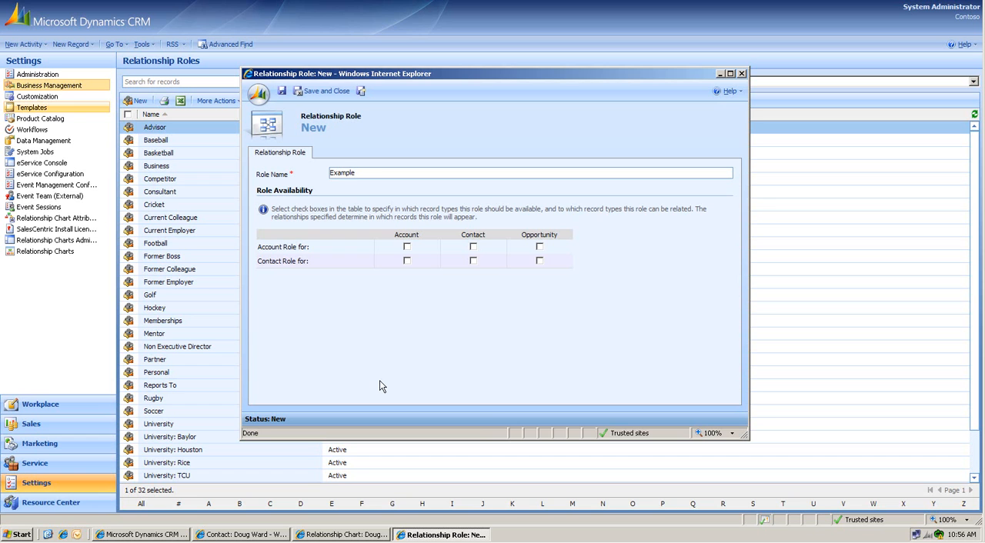
click(406, 261)
click(473, 262)
click(360, 91)
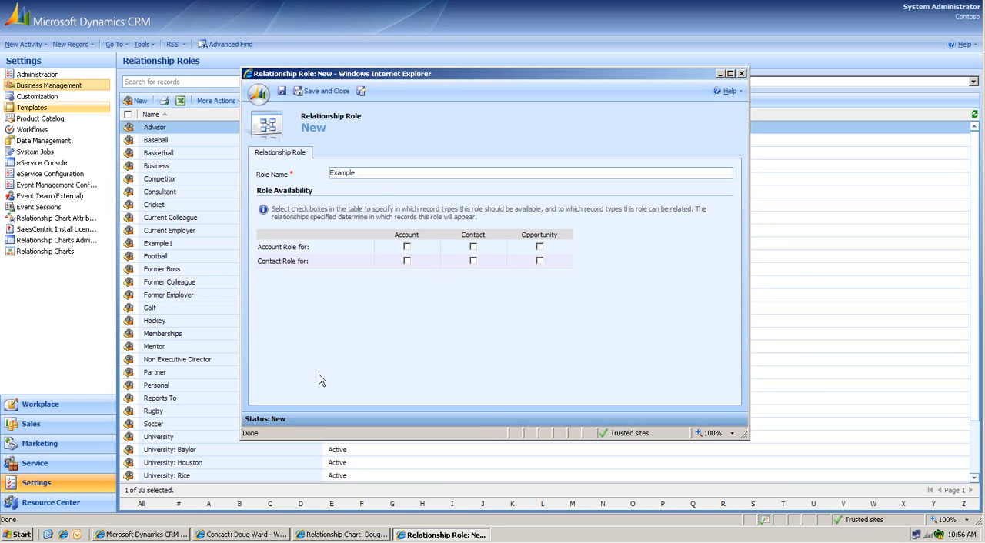
Step: Name the new relationship role Example2, make it a contact role for accounts and contacts, and save and close it
click(406, 261)
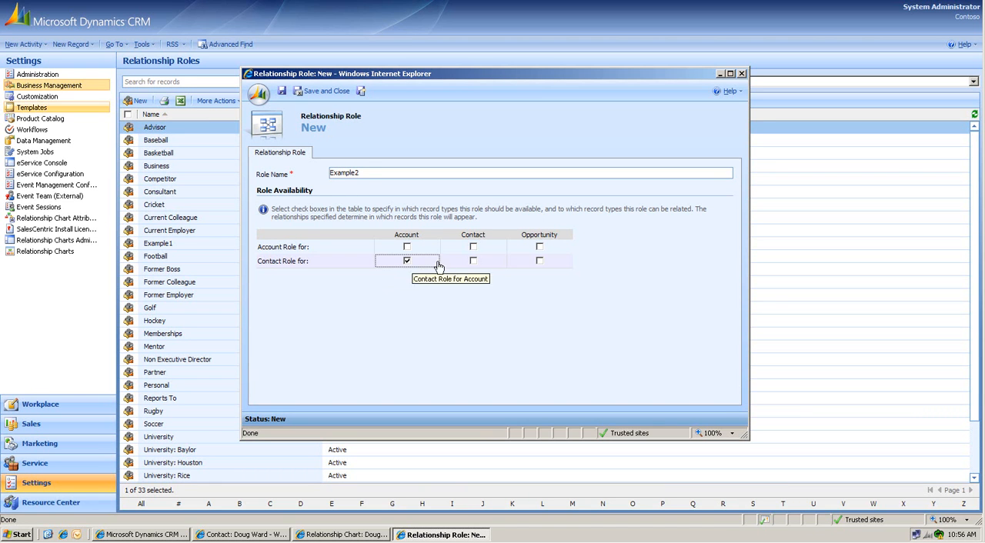
click(472, 260)
click(327, 91)
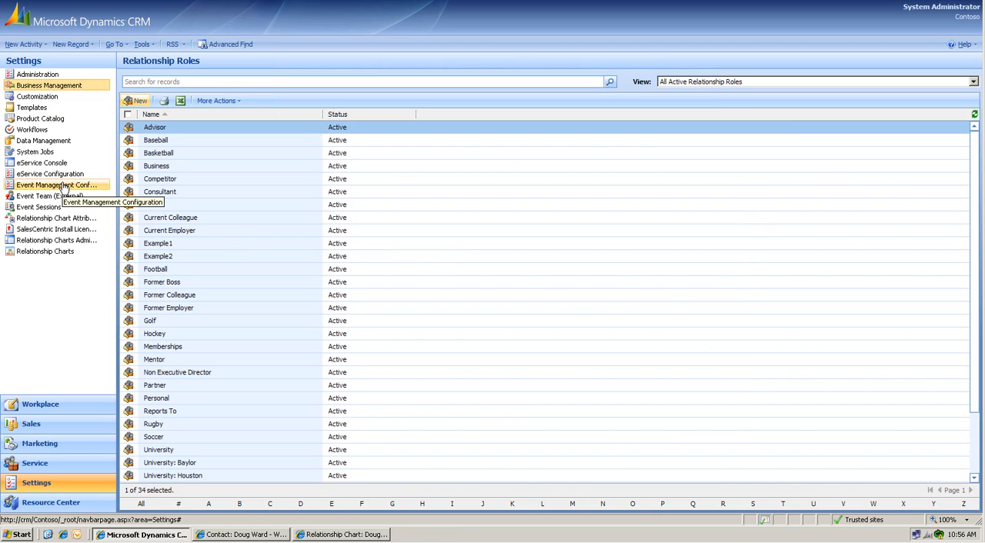
Step: Create a relationship chart attribute named Examples and save it
click(56, 218)
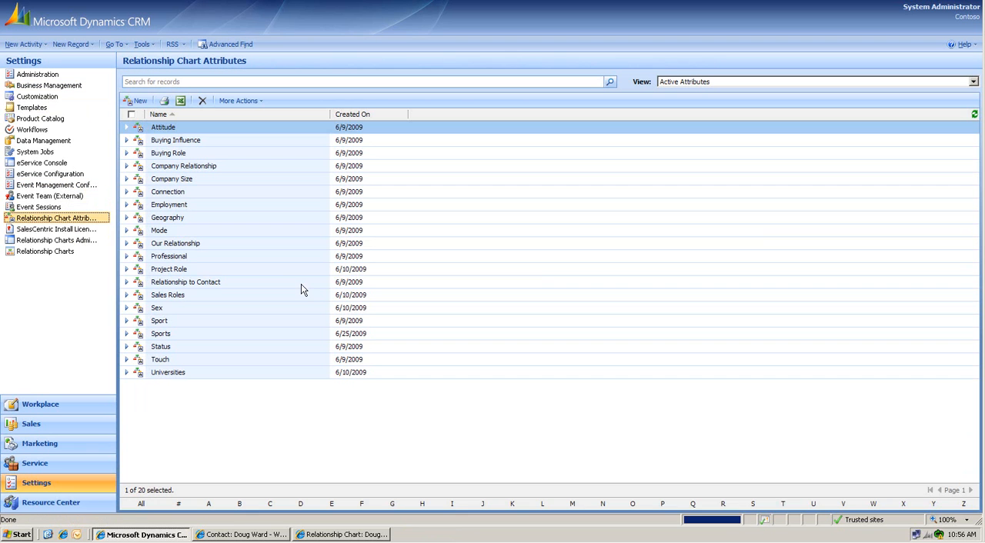
click(136, 100)
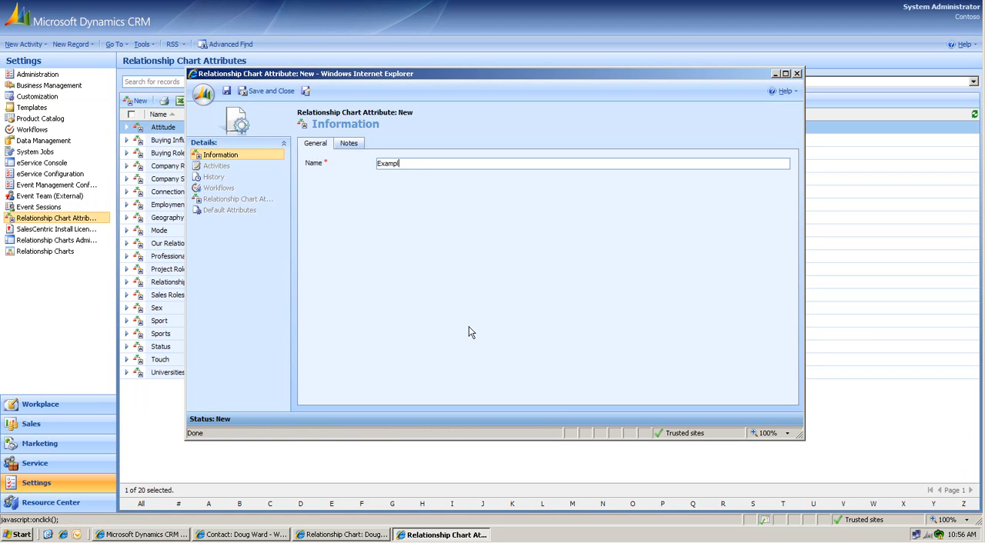
text(Examples)
click(226, 90)
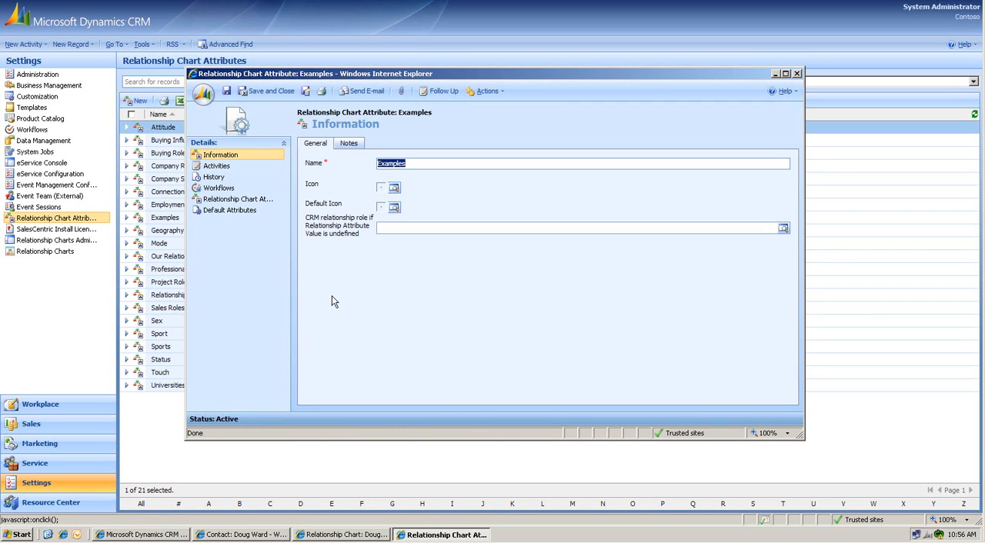
Step: Set the Examples attribute's icon to Plus from the Signs category of the Miller Heiman icons
click(394, 189)
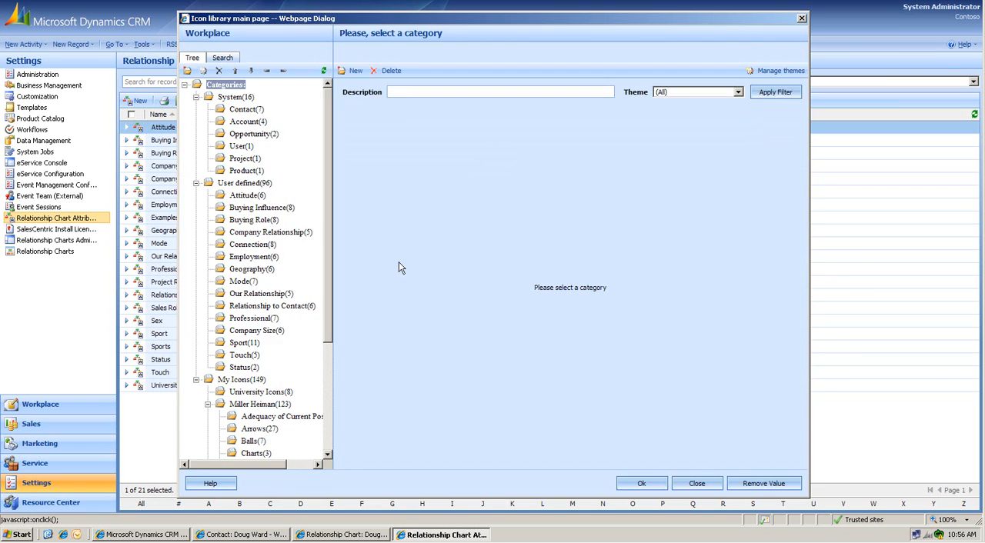
drag(326, 306, 328, 359)
click(267, 401)
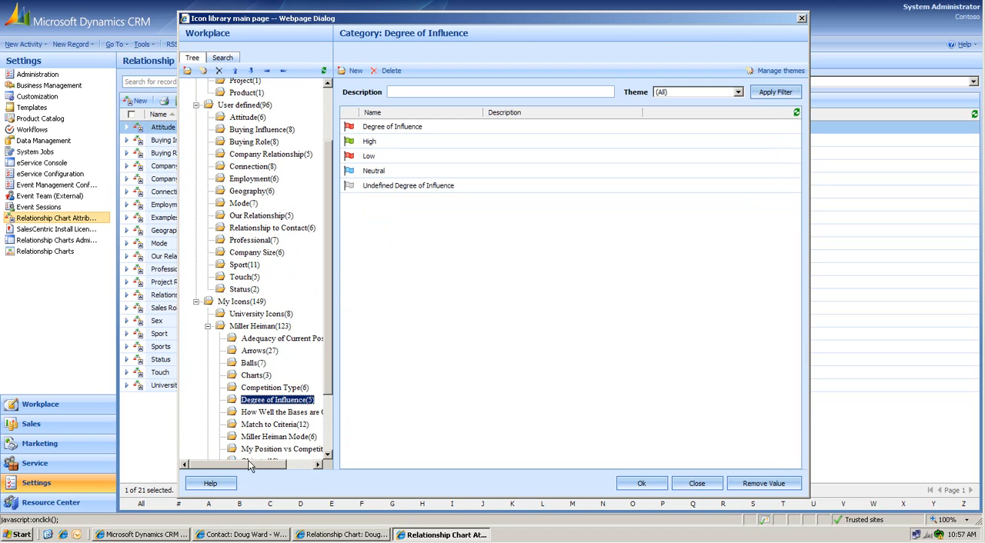
click(262, 424)
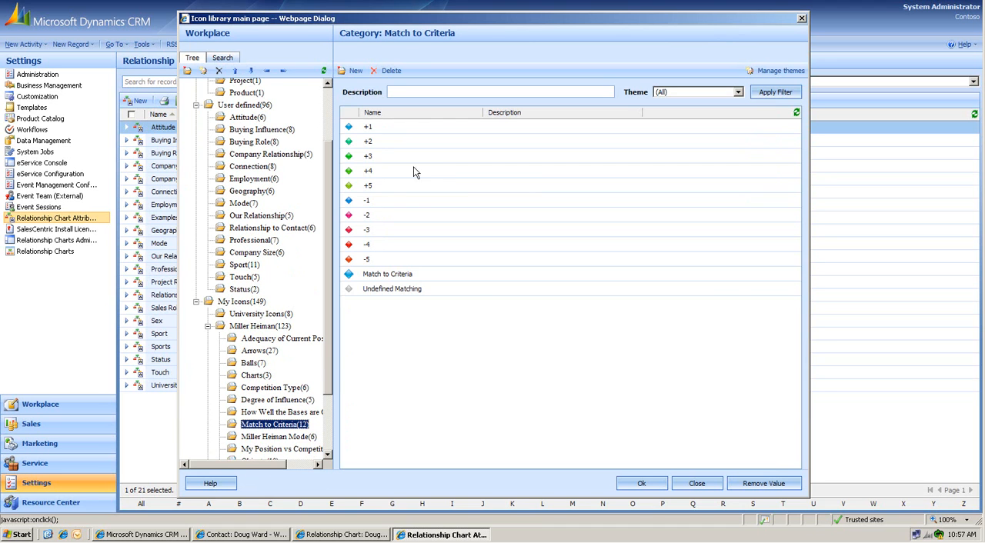
drag(328, 360, 328, 402)
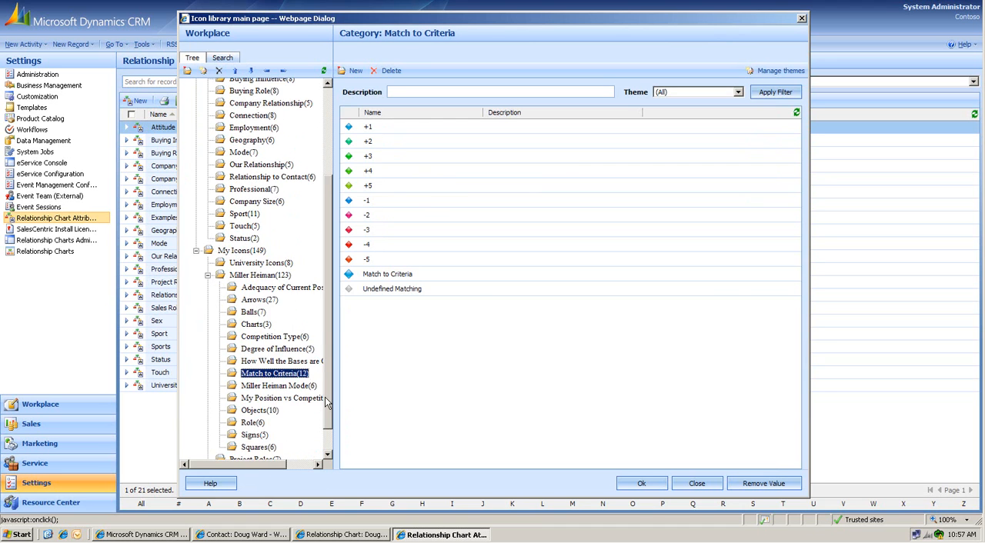
click(254, 435)
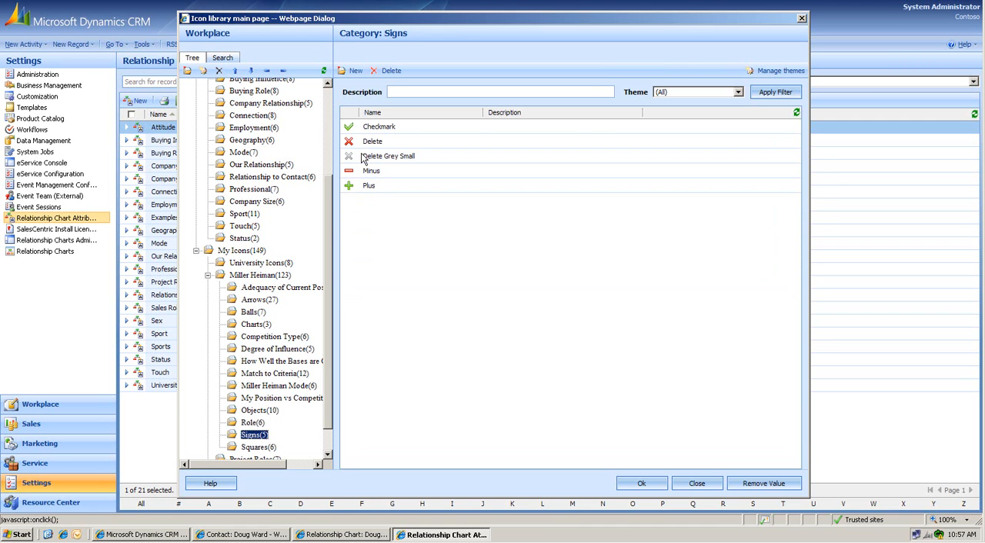
click(358, 187)
click(641, 483)
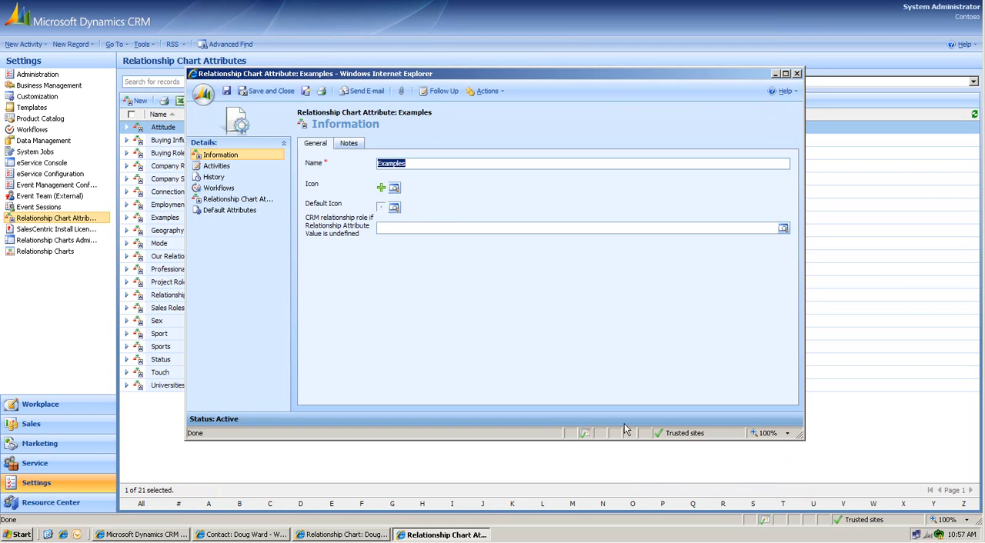
Step: Set the Examples attribute's default icon to Checkmark from the Signs category
click(395, 208)
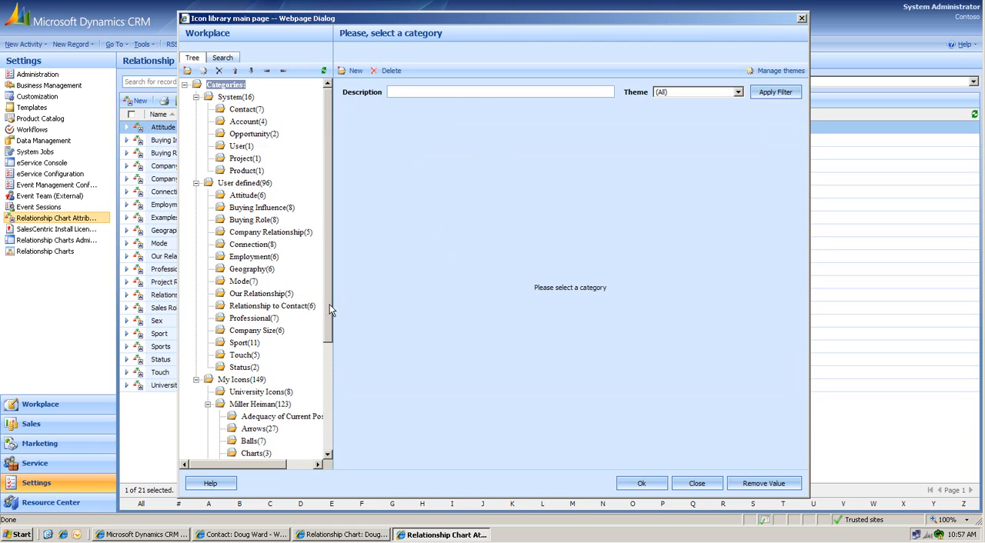
scroll(323, 323, down, 3)
click(254, 445)
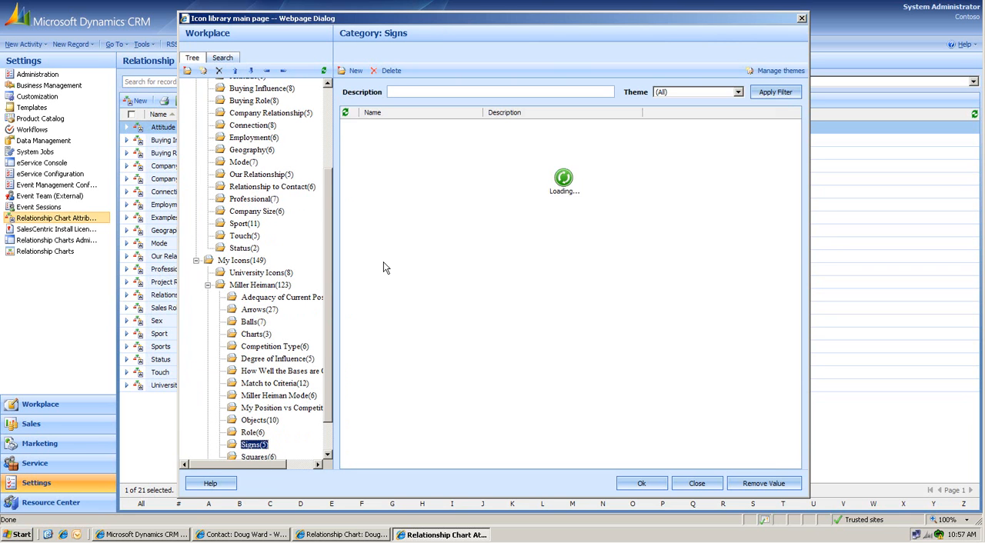
click(381, 131)
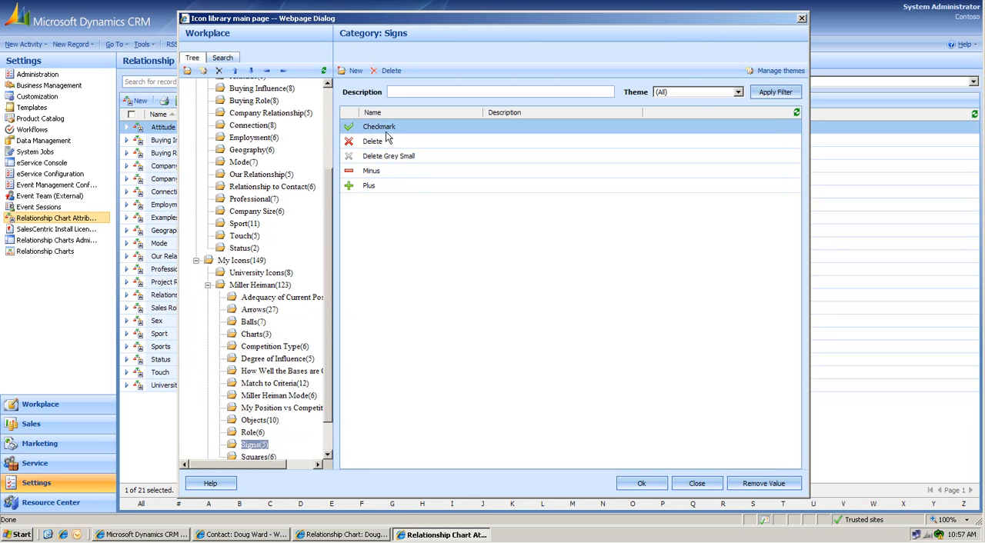
click(634, 487)
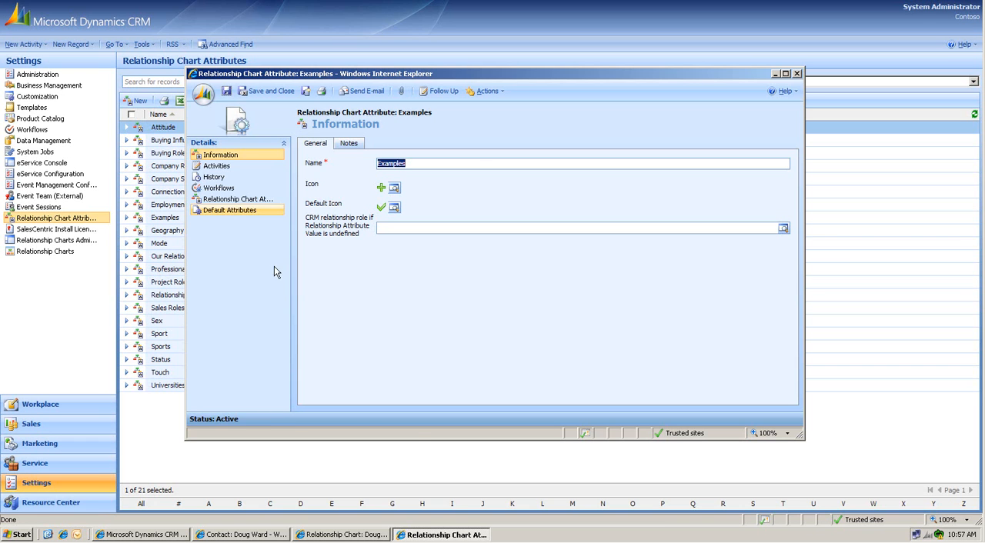
Step: Create a relationship chart attribute value named Example1 under the Examples attribute and save it
click(236, 203)
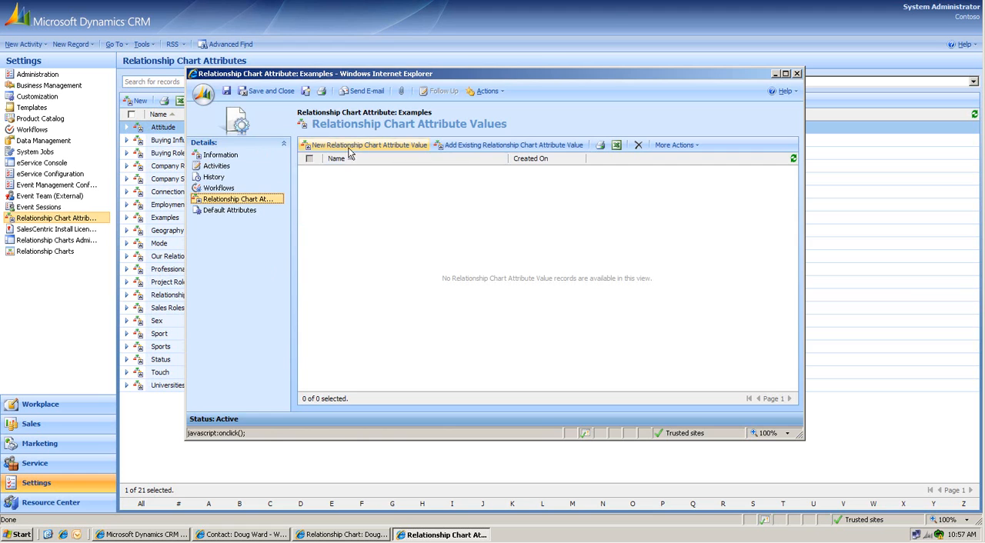
click(361, 145)
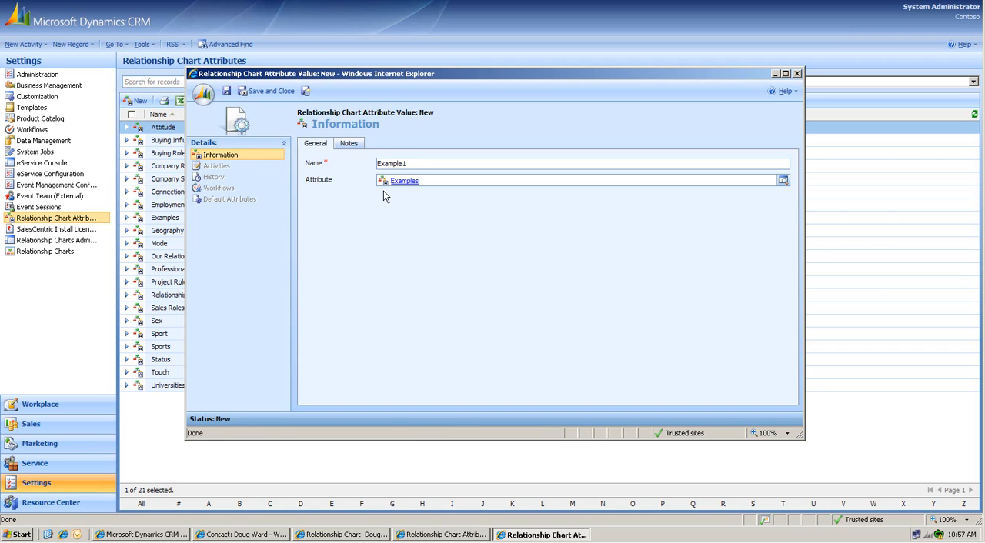
click(226, 92)
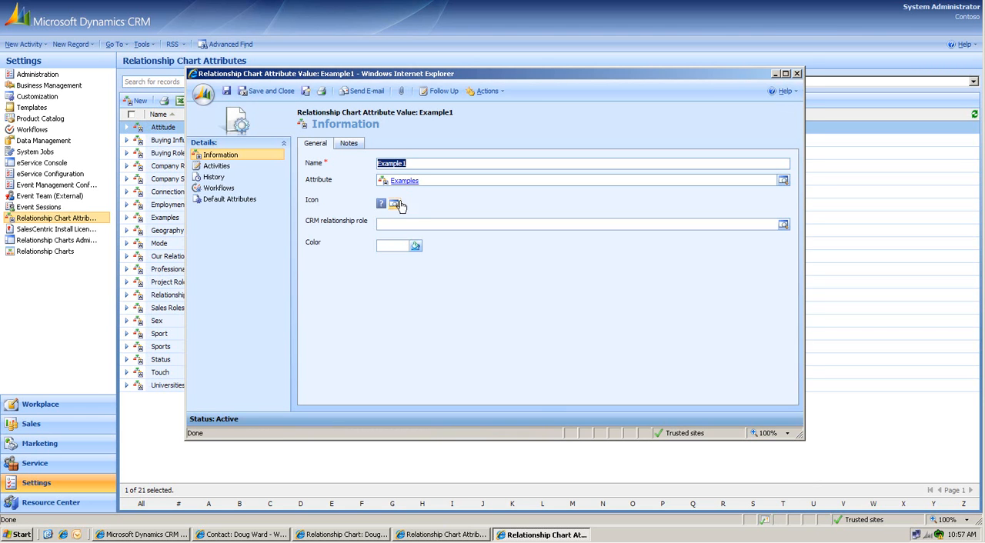
Step: Set the Example1 value's icon to Delete from the Signs category of the icon library
click(394, 204)
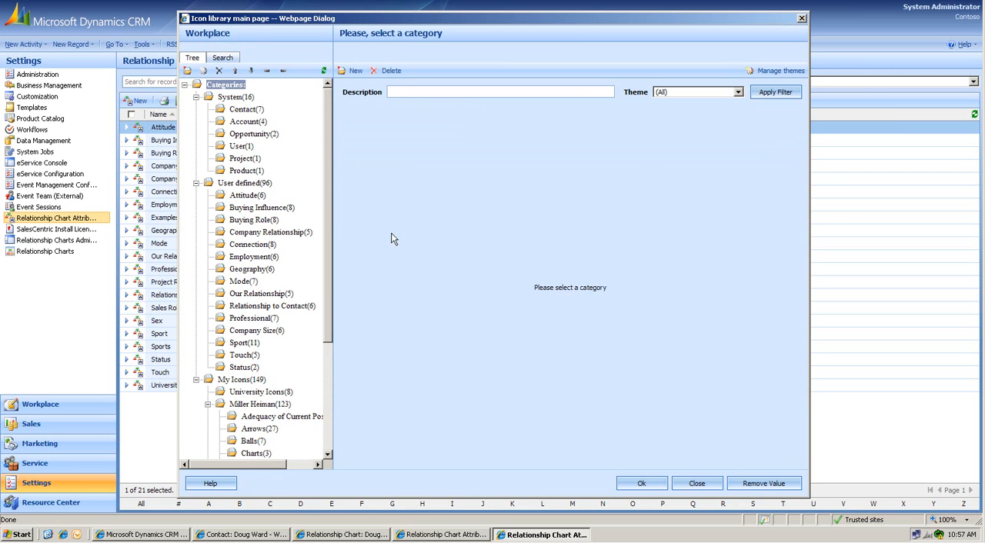
scroll(329, 352, down, 2)
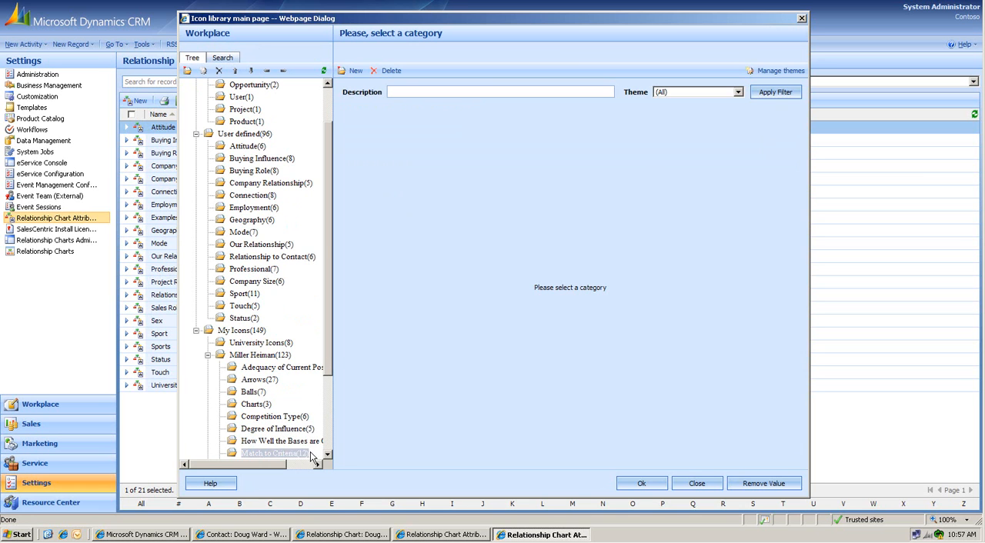
scroll(328, 457, down, 4)
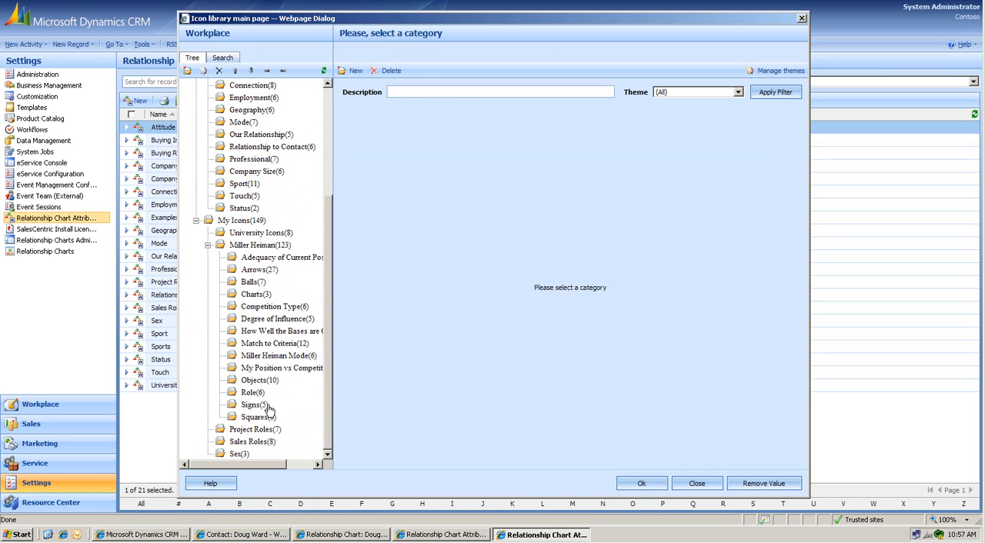
click(255, 405)
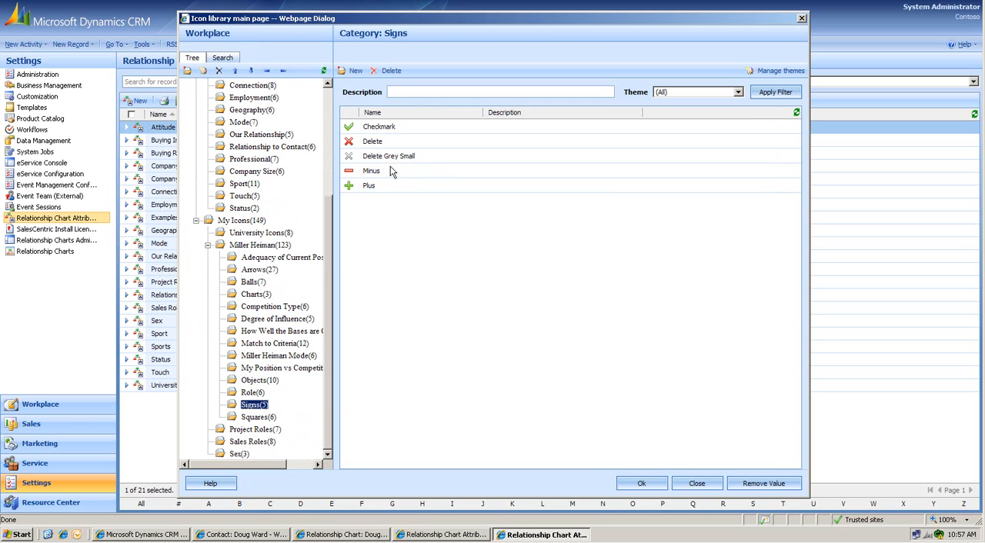
click(390, 142)
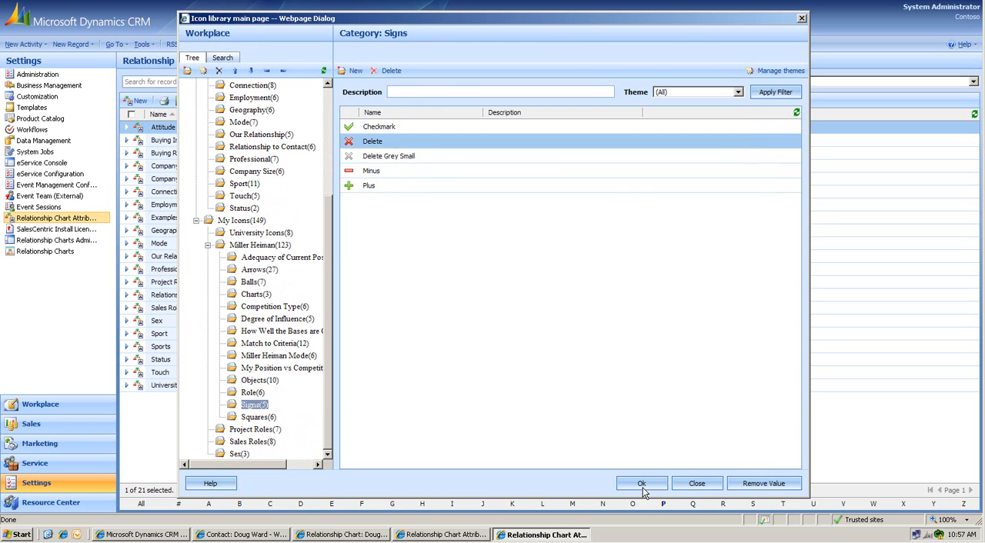
click(642, 483)
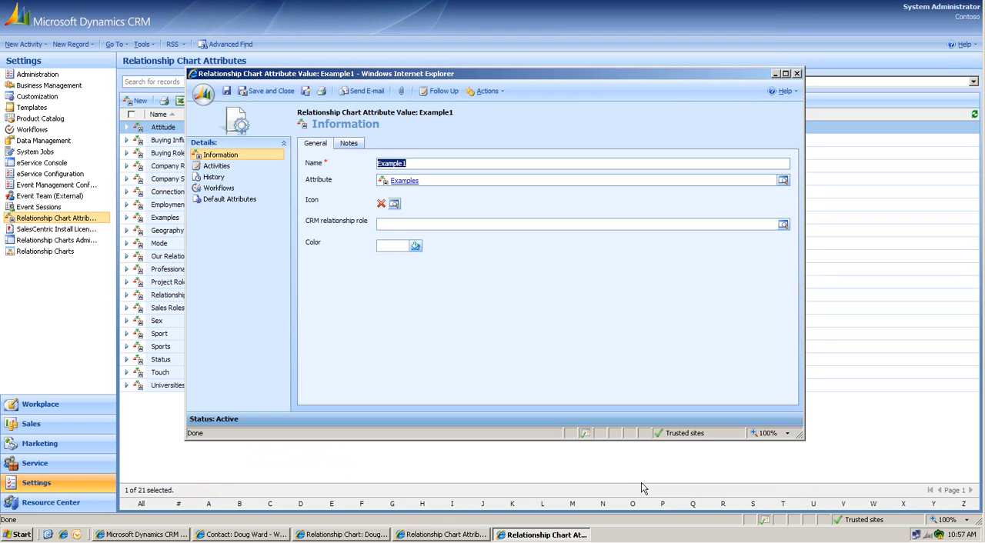
Step: Assign the CRM relationship role Example1 to the Example1 value and save it, starting another new value
click(783, 227)
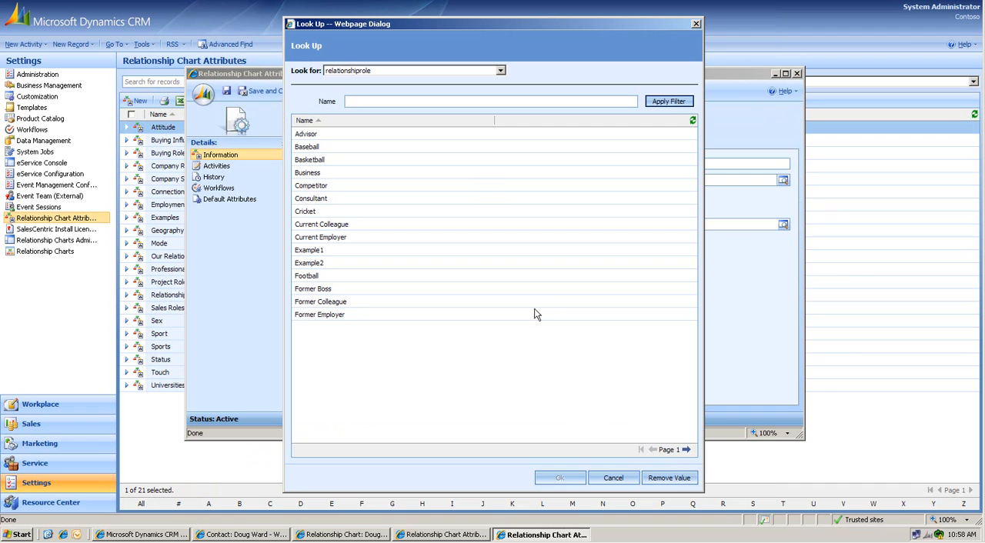
click(338, 251)
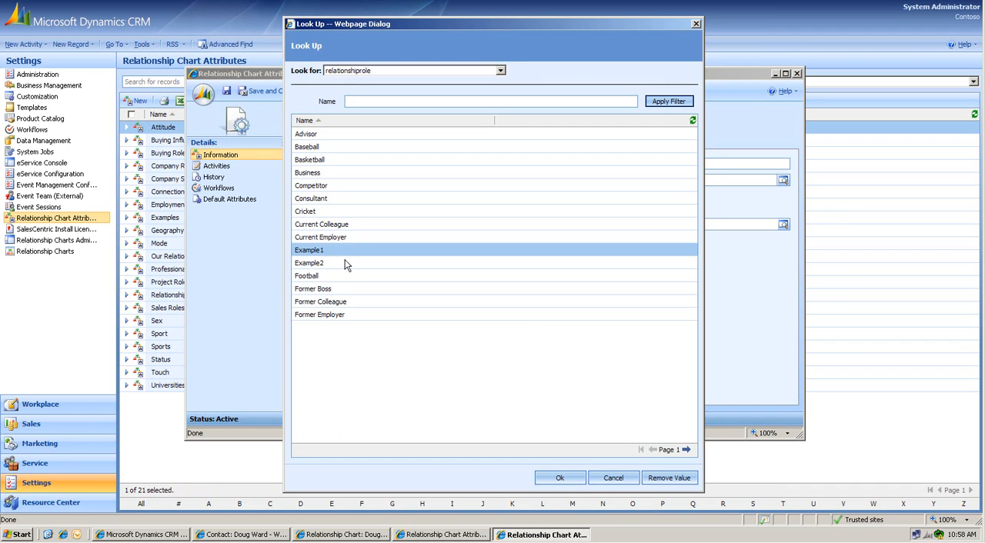
click(559, 478)
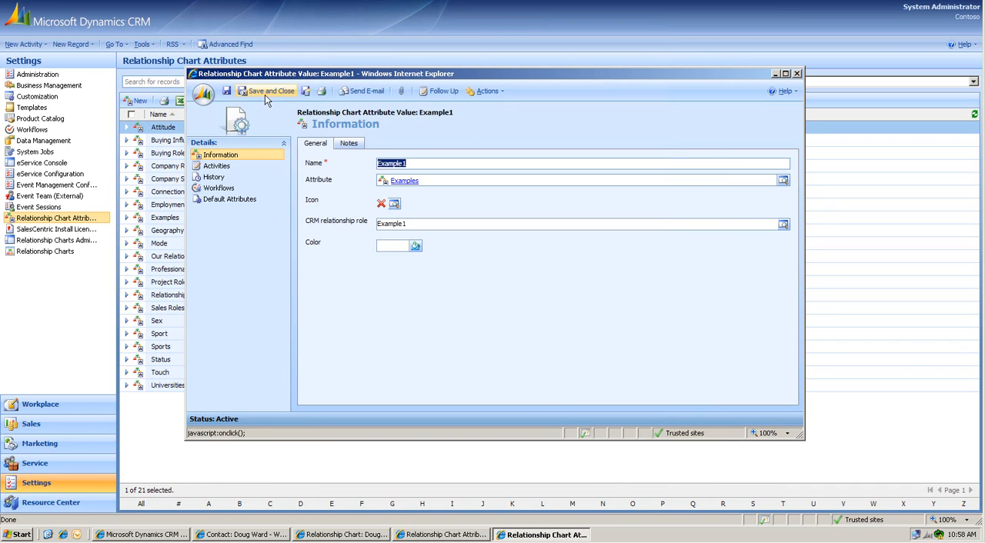
click(306, 92)
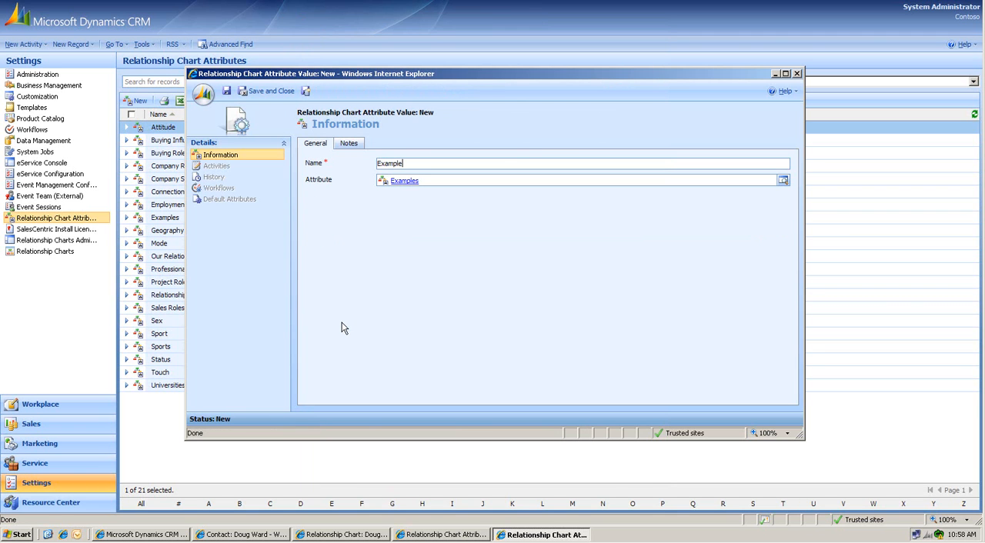
Step: Save the new attribute value as Example2 and set its icon to Checkmark from the Signs category
key(ctrl+s)
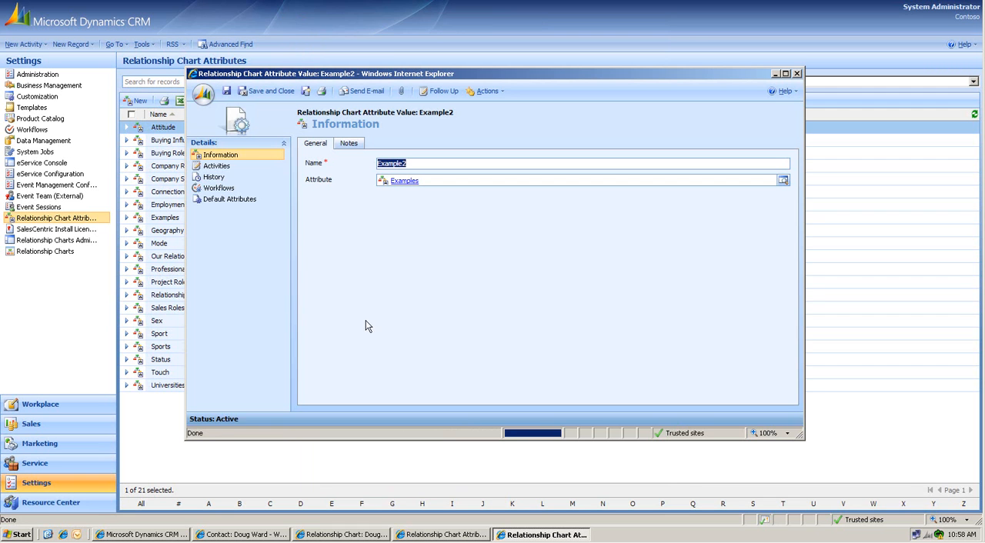
click(394, 204)
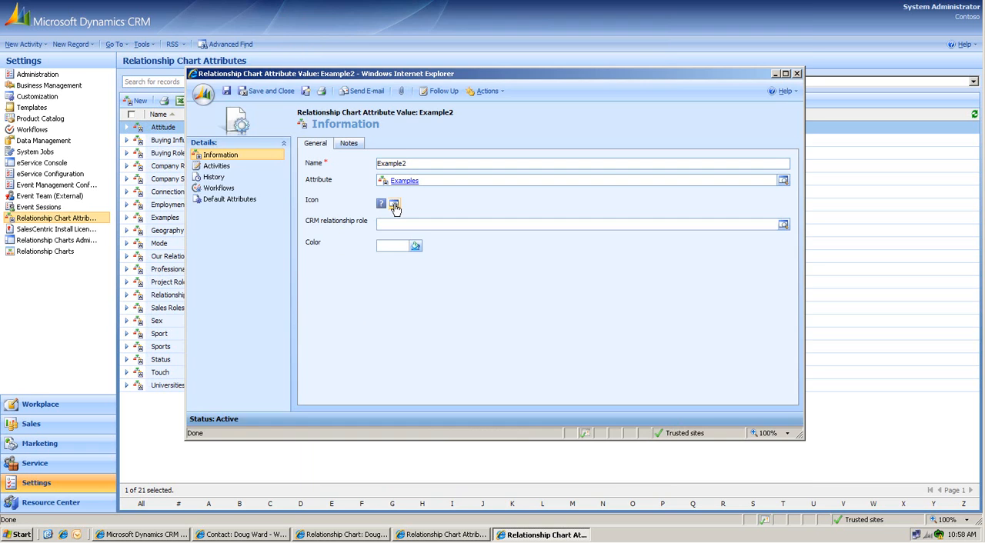
scroll(323, 420, down, 5)
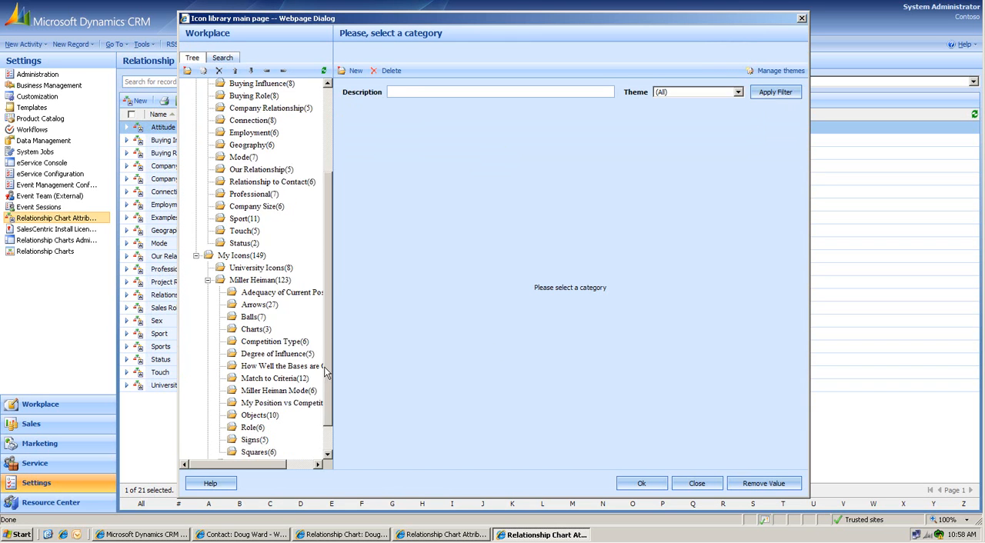
click(256, 430)
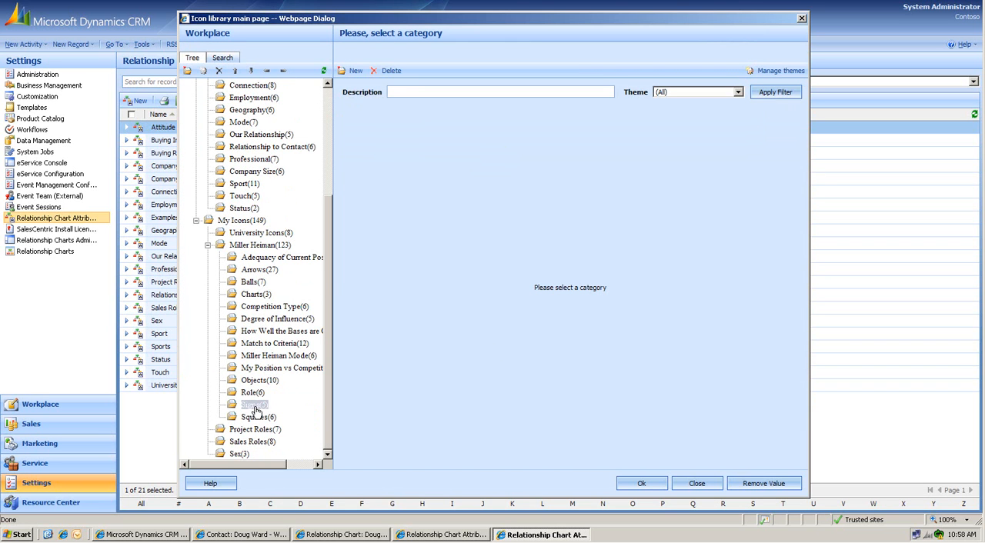
click(254, 406)
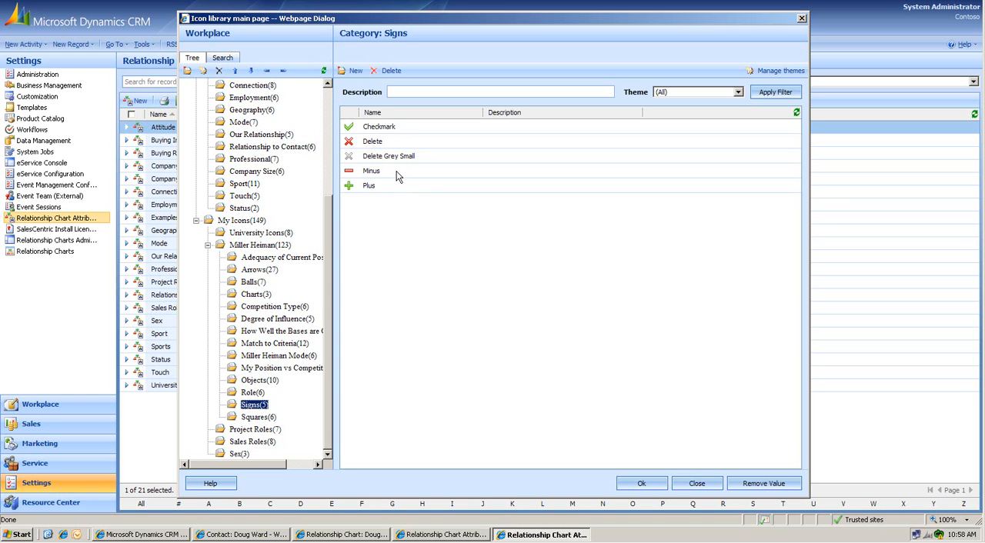
click(398, 128)
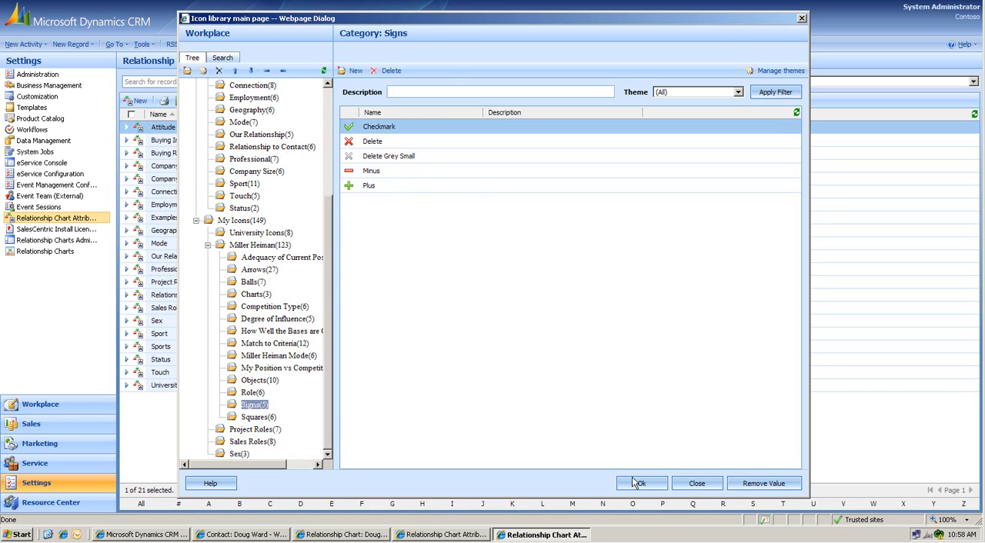
click(637, 483)
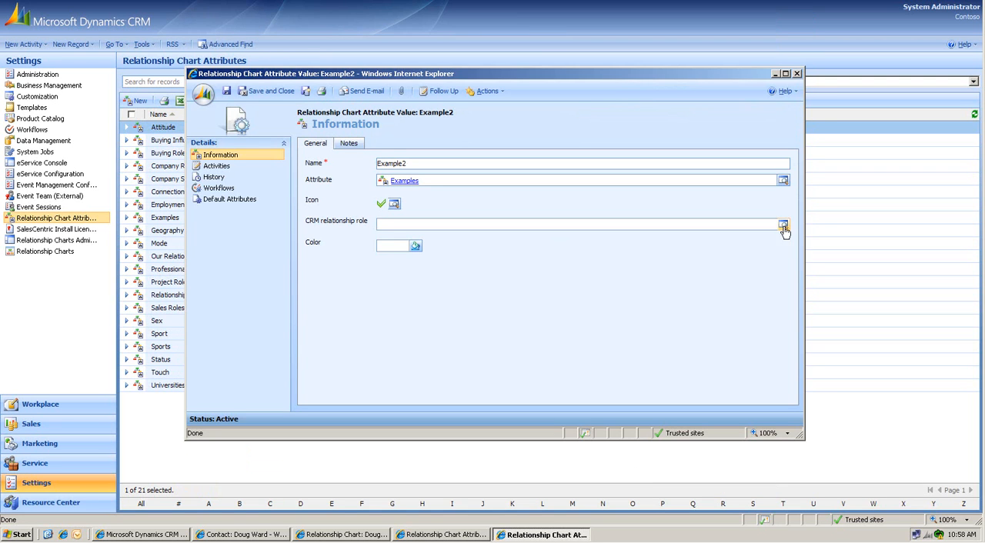
Step: Assign the CRM relationship role Example2 to the Example2 value, then save and close it
click(782, 224)
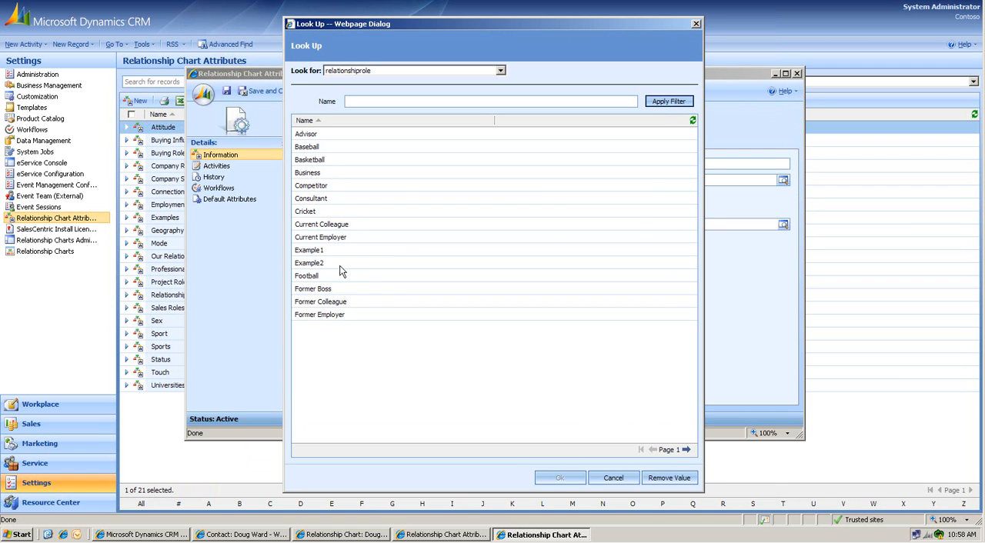
click(363, 266)
click(558, 478)
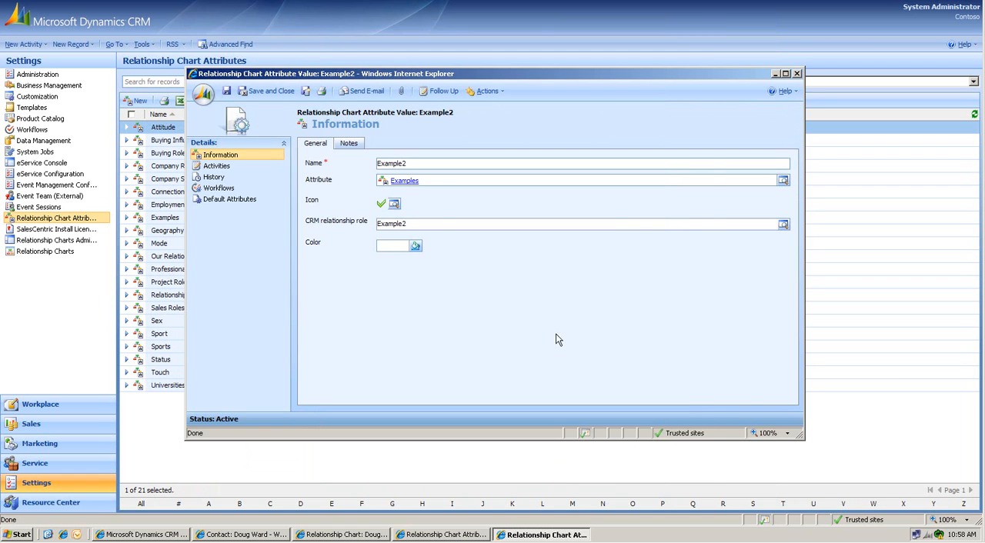
click(267, 91)
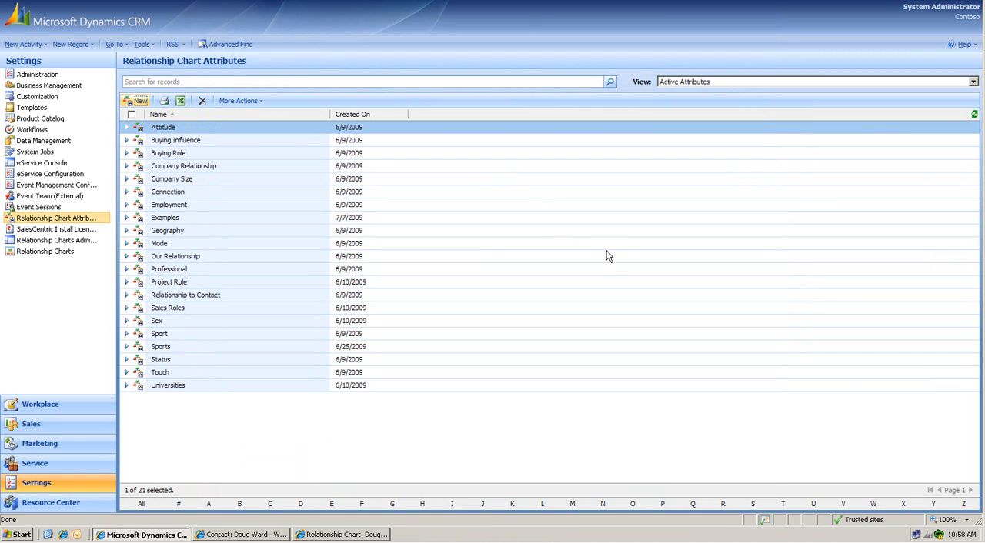
Step: Open the displayed attributes of the contact-to-contact displayable relationship type in the contact Relationship Chart Template
click(67, 243)
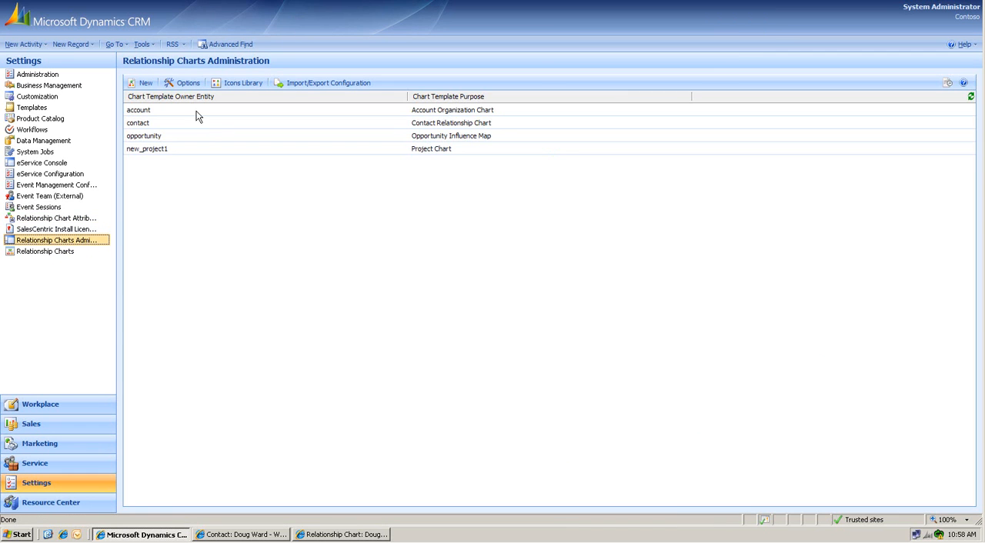
double_click(167, 124)
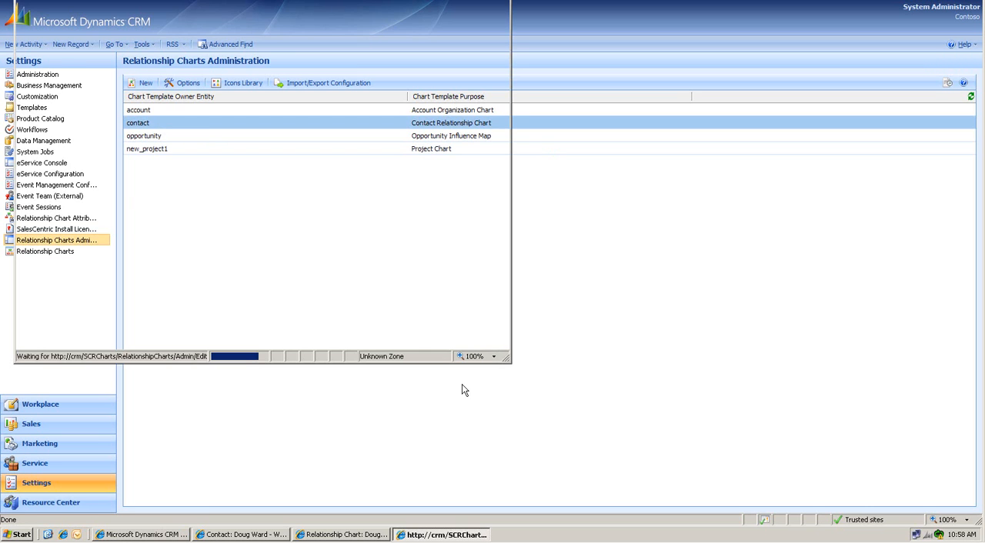
click(50, 94)
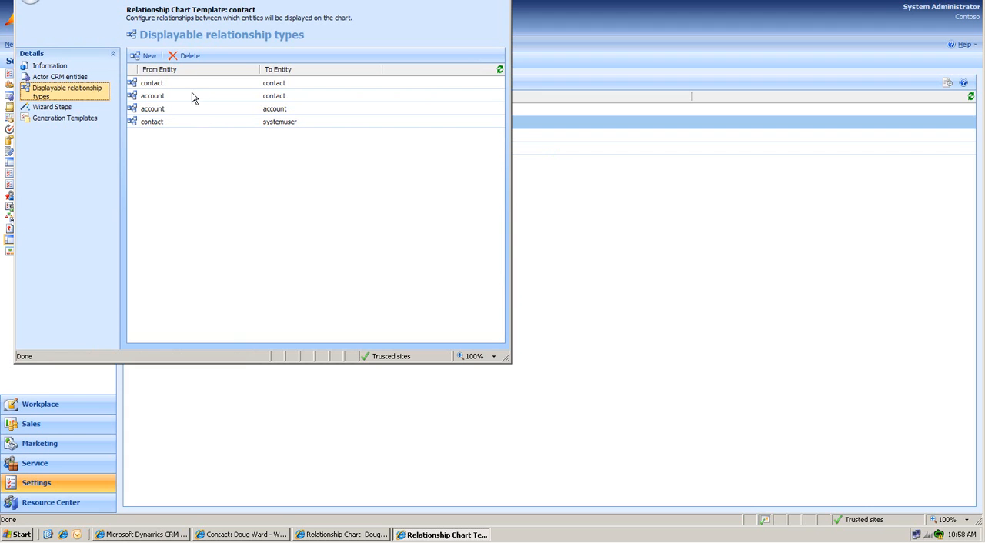
double_click(192, 81)
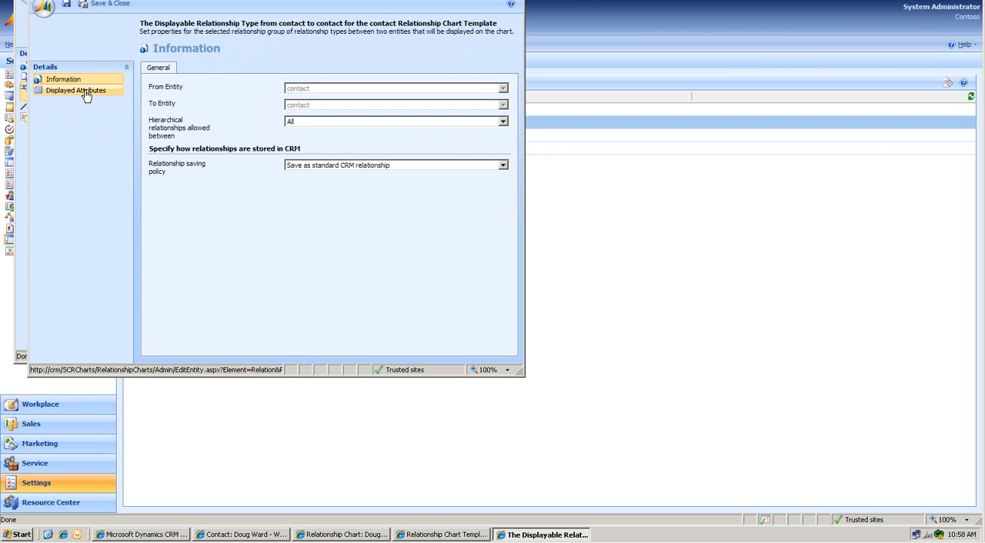
click(85, 93)
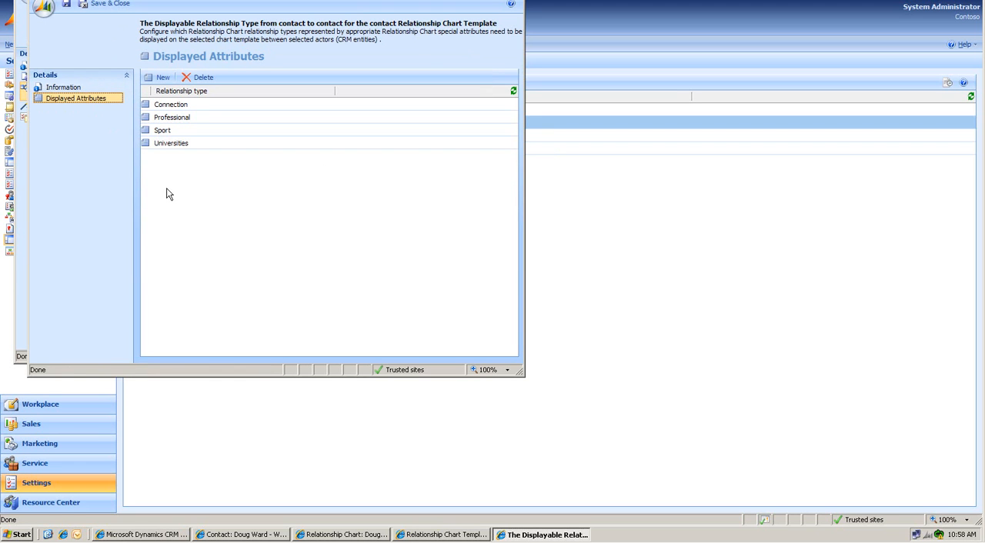
Step: Add Examples as a displayed attribute of the contact-to-contact relationship type, then save and close the relationship type and the template
click(161, 77)
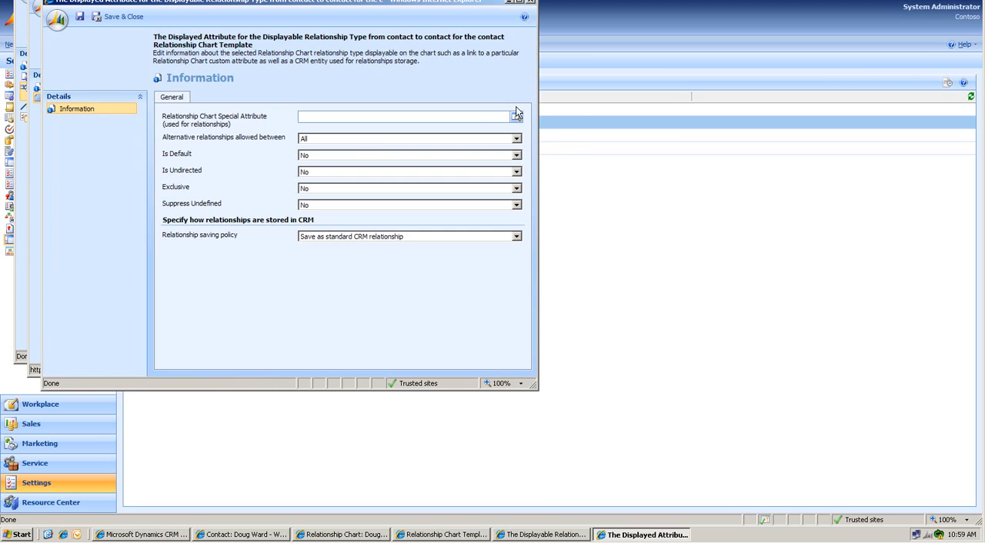
click(517, 119)
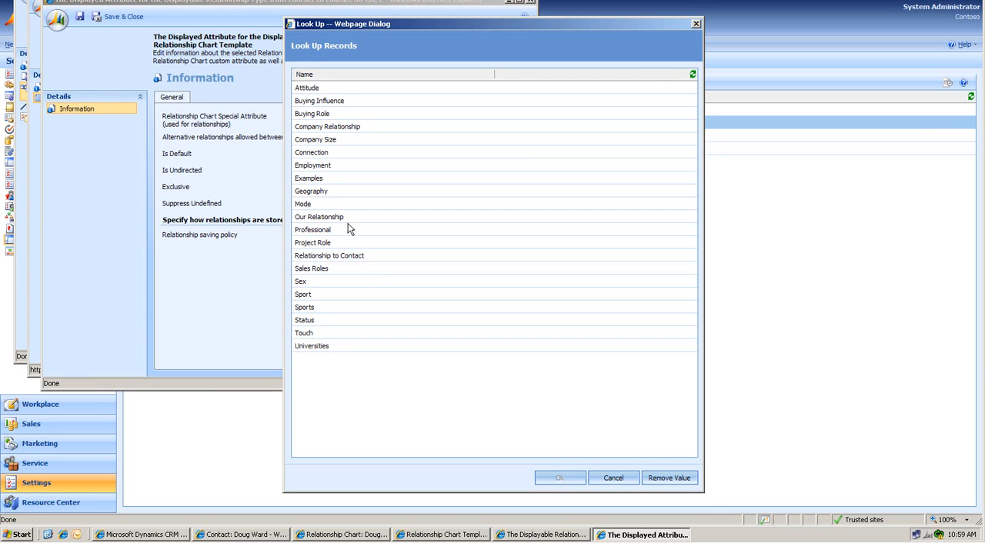
click(325, 178)
click(560, 478)
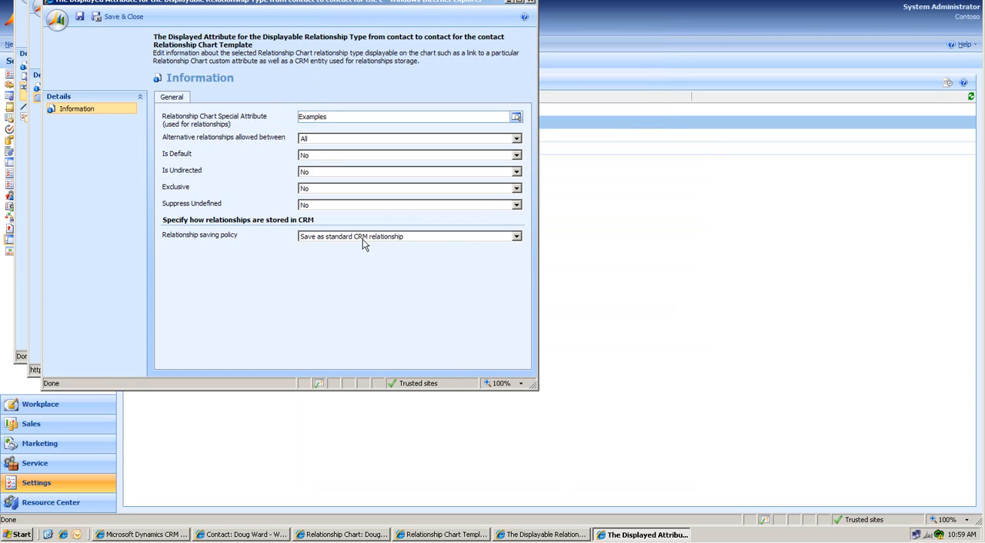
click(113, 19)
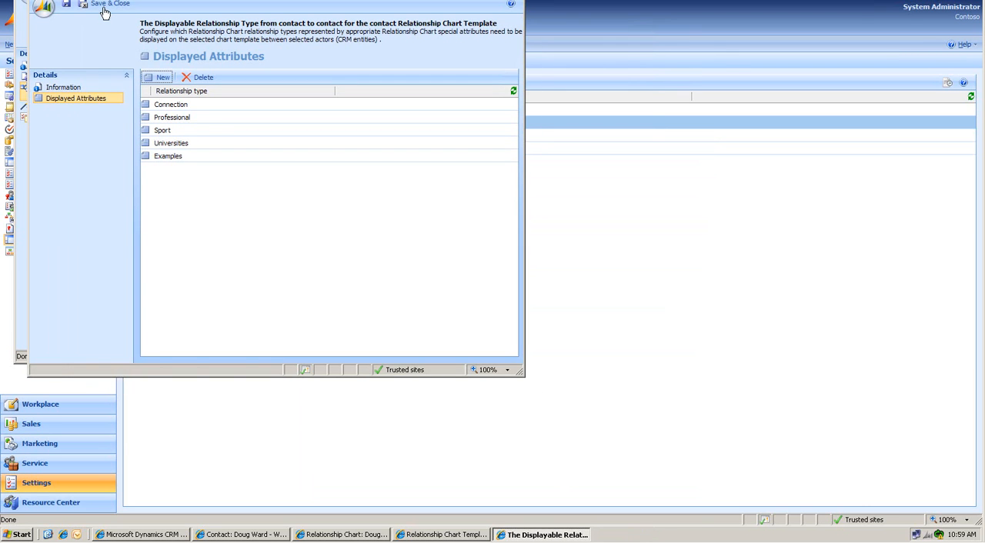
click(105, 6)
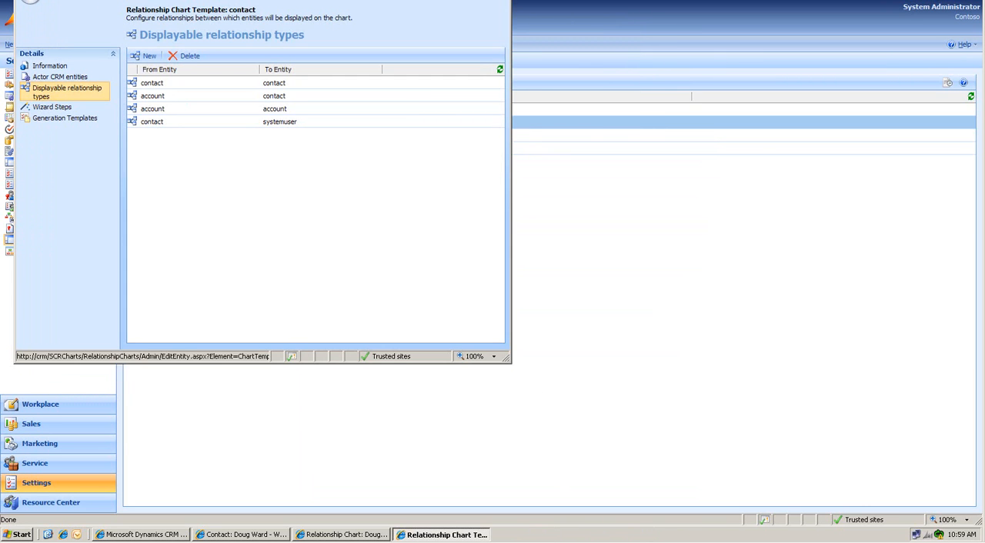
click(92, 1)
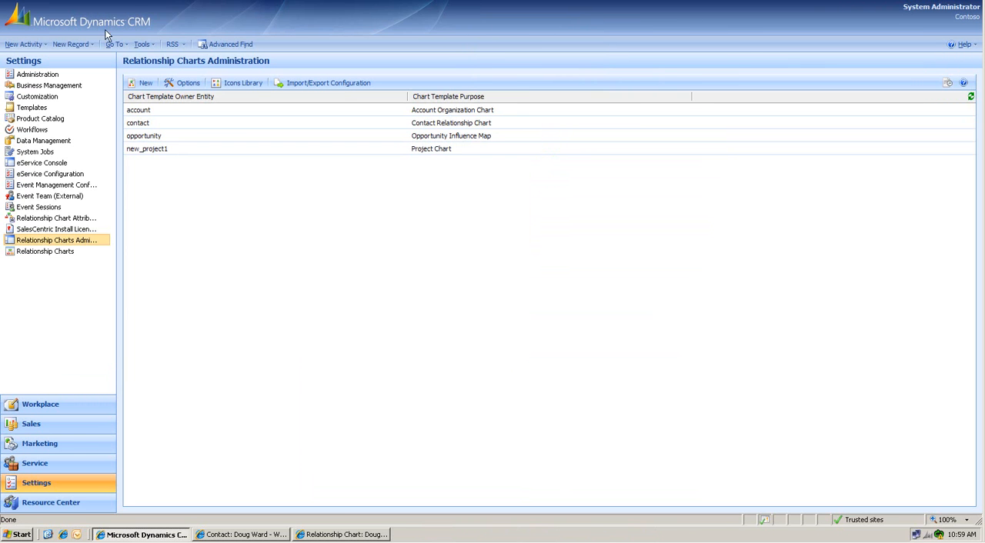
Step: Close the open relationship chart and reopen the External Contacts chart from the contact's relationship charts in a maximized window
click(338, 534)
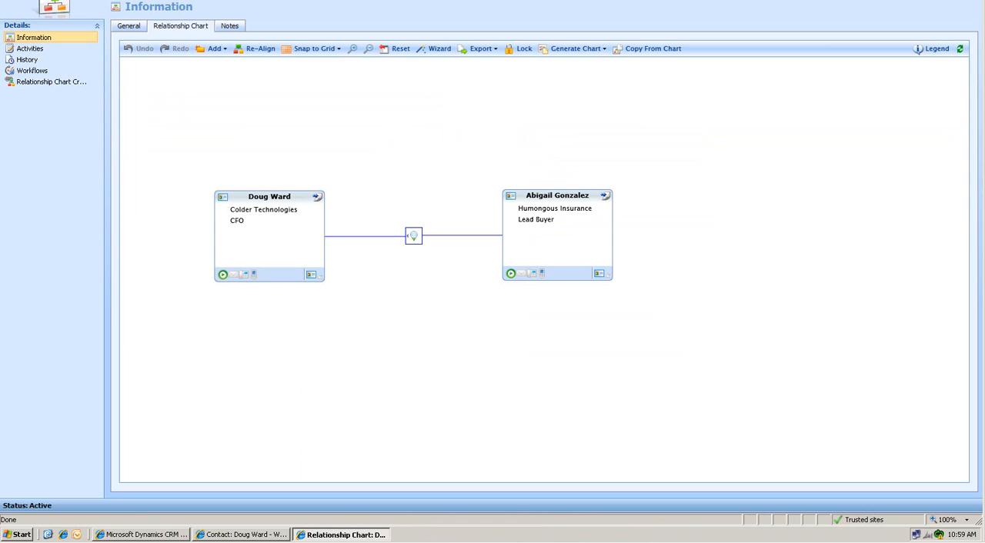
click(975, 1)
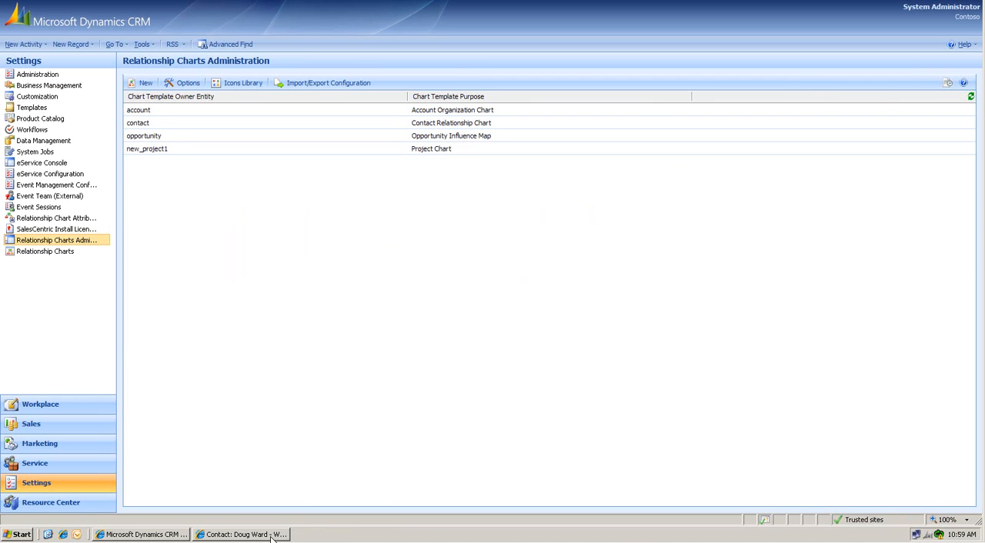
click(241, 533)
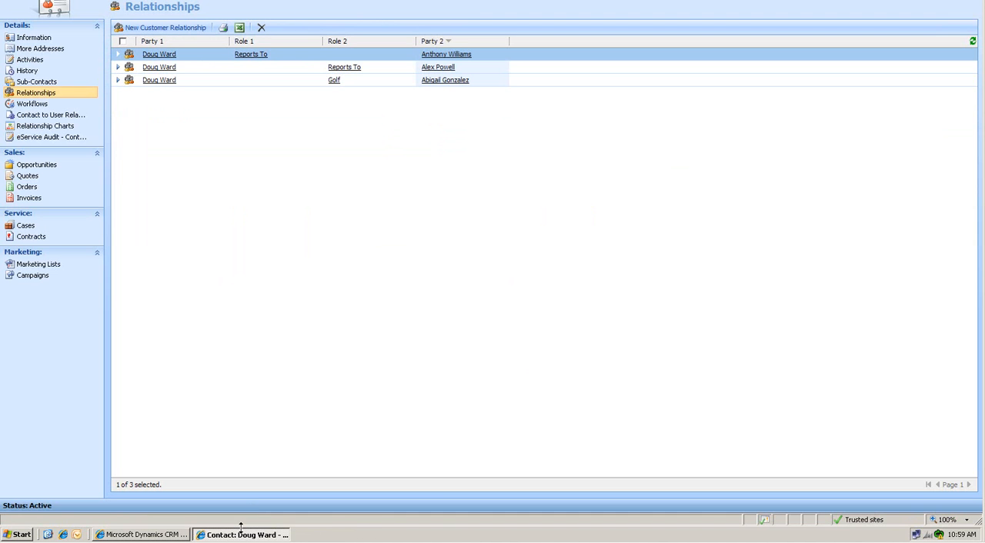
click(46, 125)
double_click(182, 53)
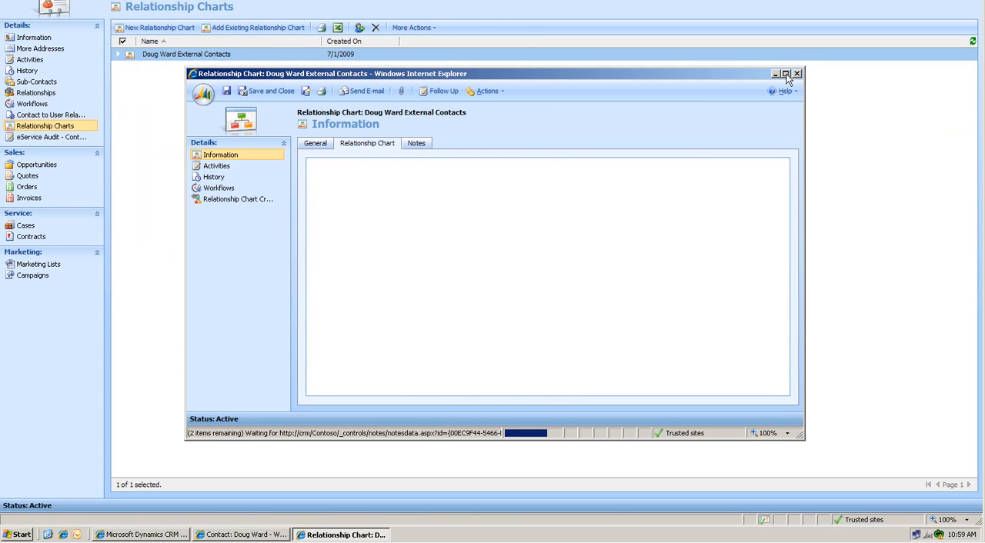
click(785, 73)
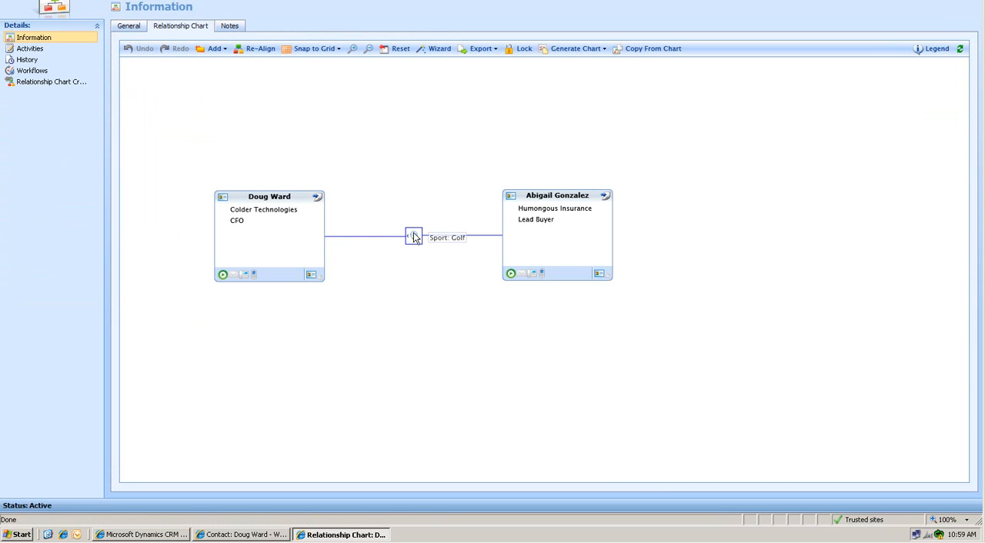
Step: Add an Examples relation to the Golf link between the two contacts on the chart and set it to Example2
click(413, 237)
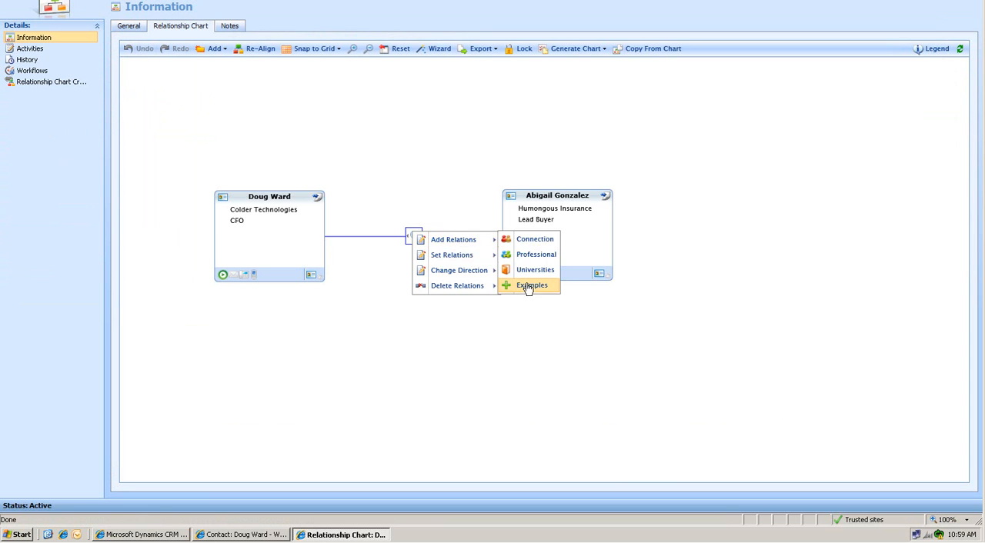
click(528, 285)
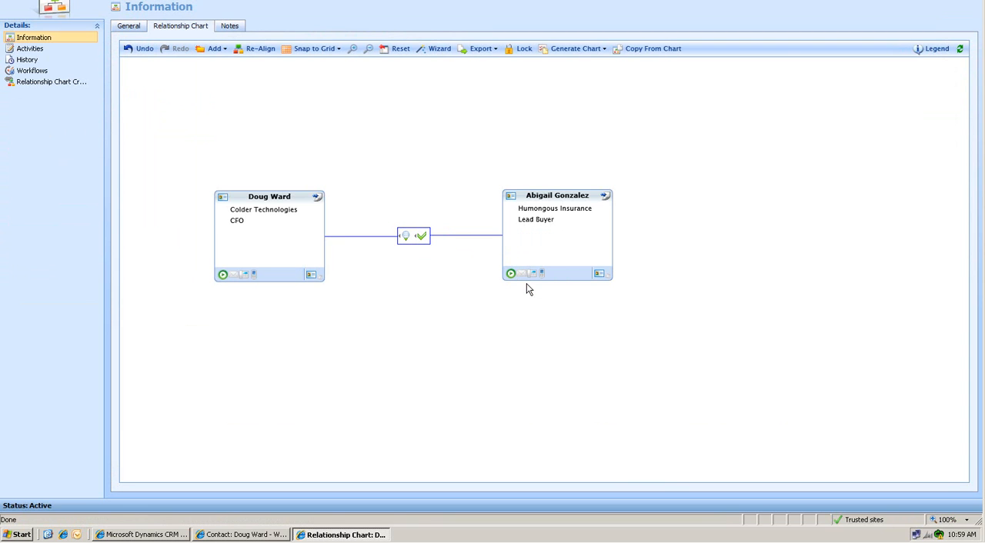
click(422, 238)
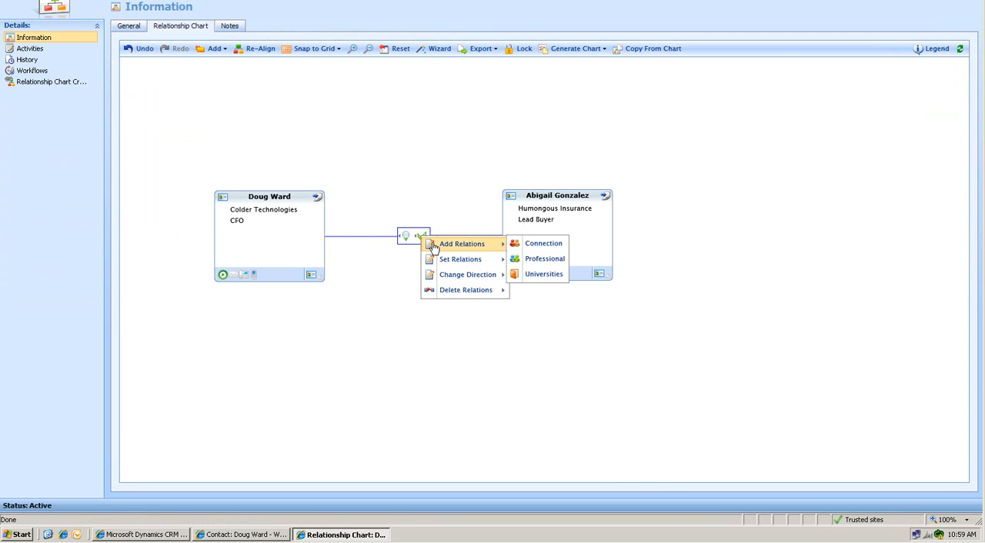
mouse_move(443, 259)
mouse_move(531, 274)
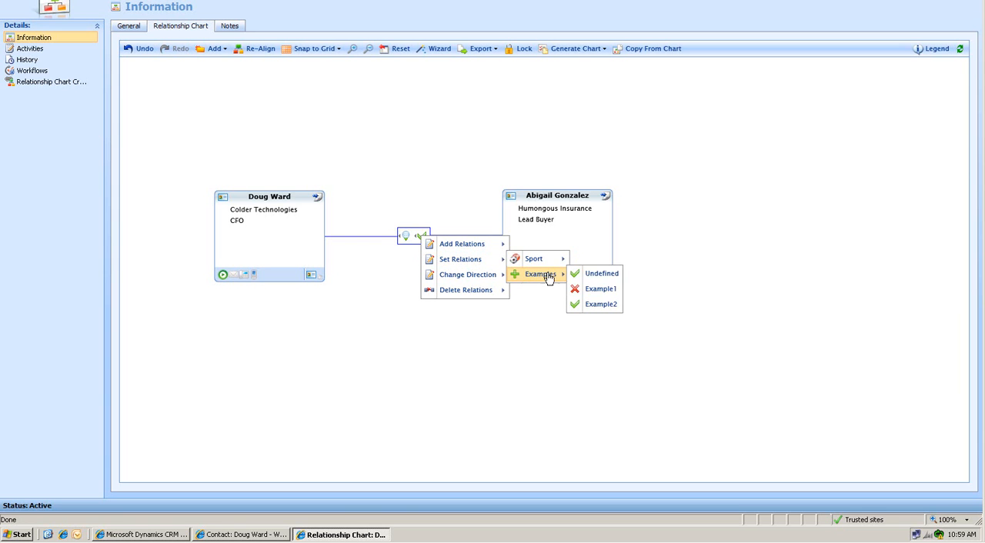
click(596, 305)
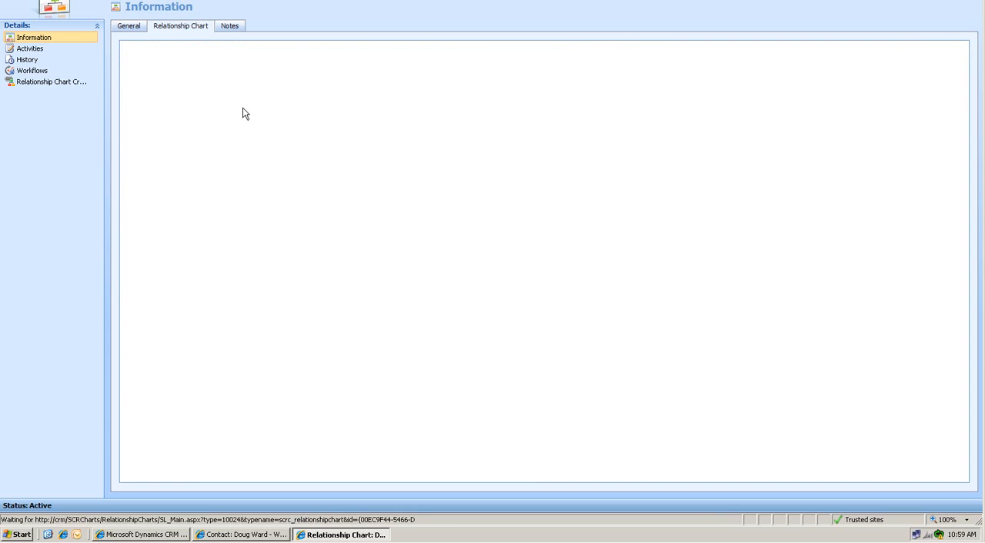
Step: Refresh the contact's CRM relationships list and check the Example2 relationship entry
click(256, 536)
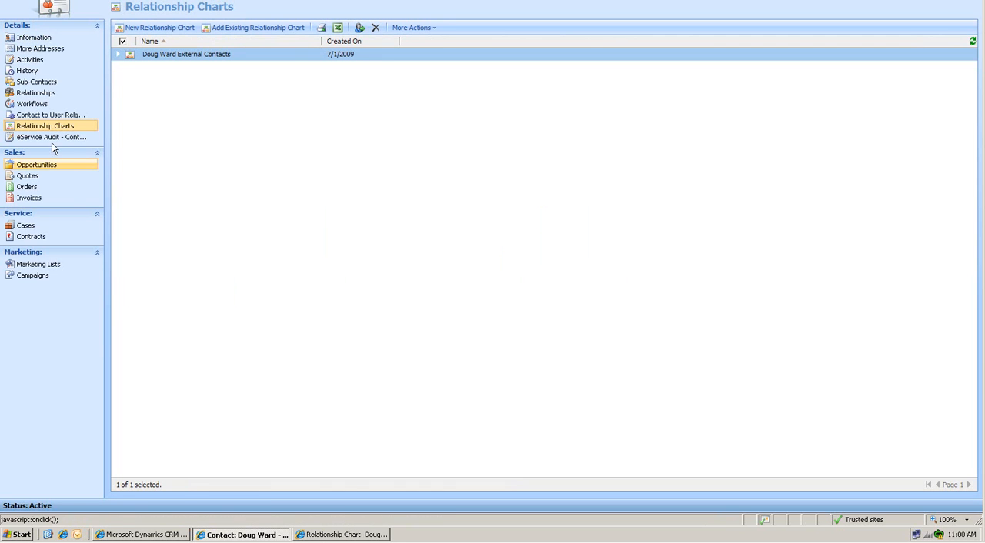
click(32, 93)
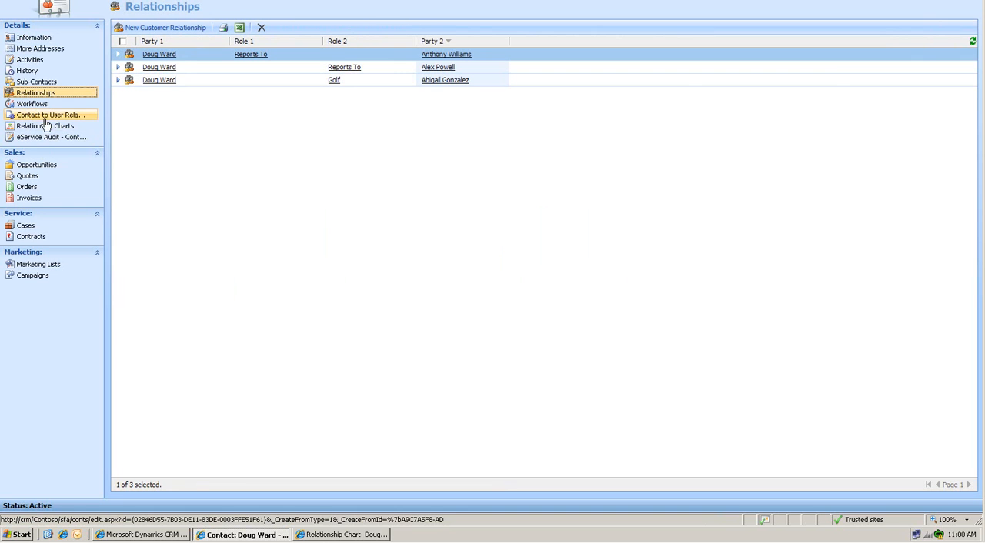
click(973, 42)
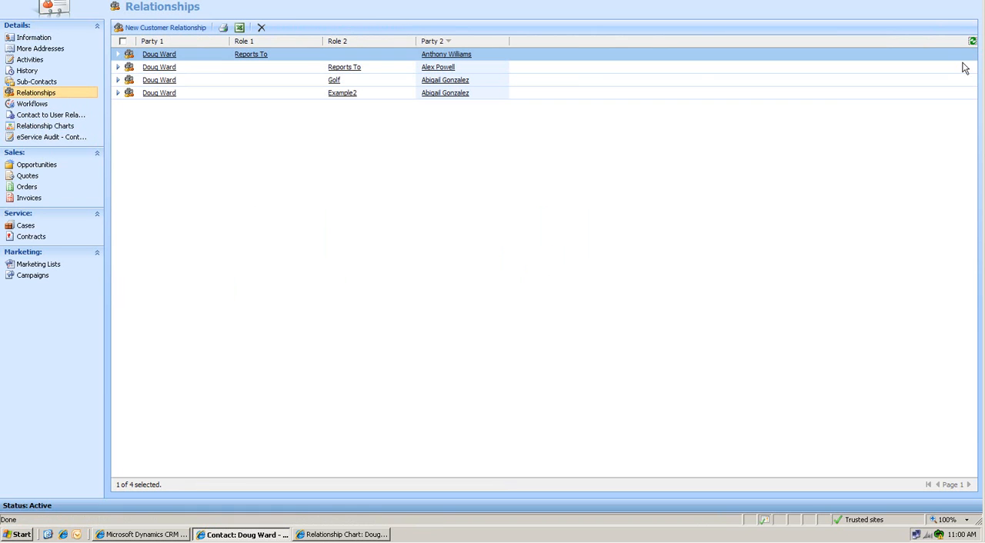
click(370, 94)
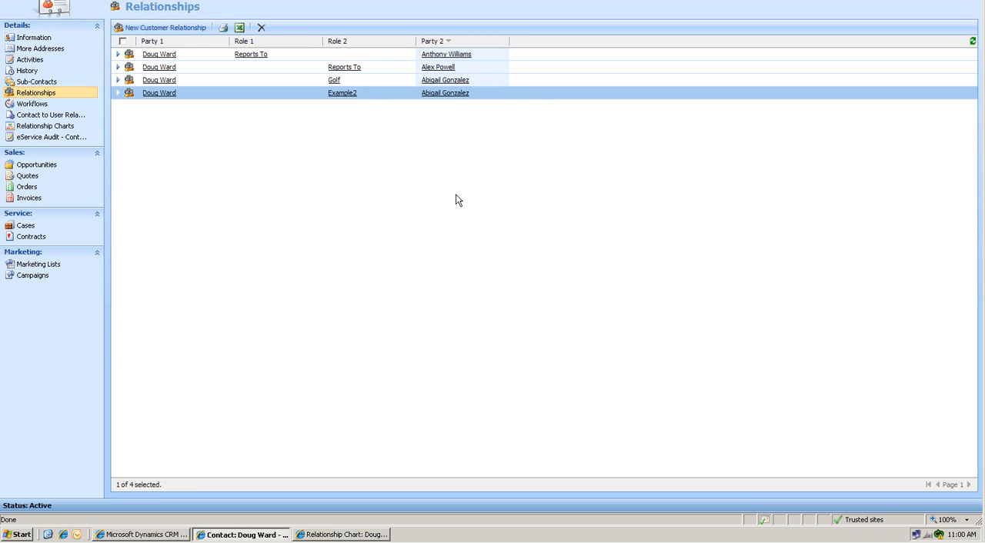